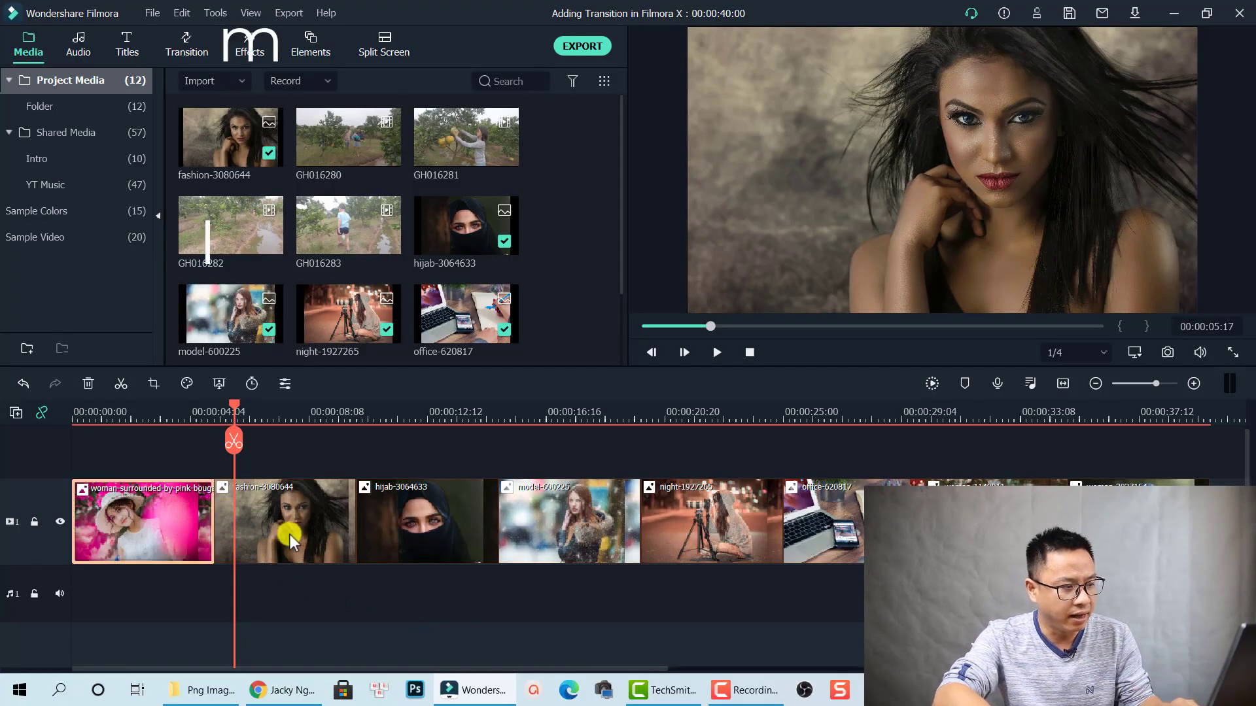
Select the first image clip on the timeline and bring up the Transition library.
left_click(423, 541)
left_click(691, 531)
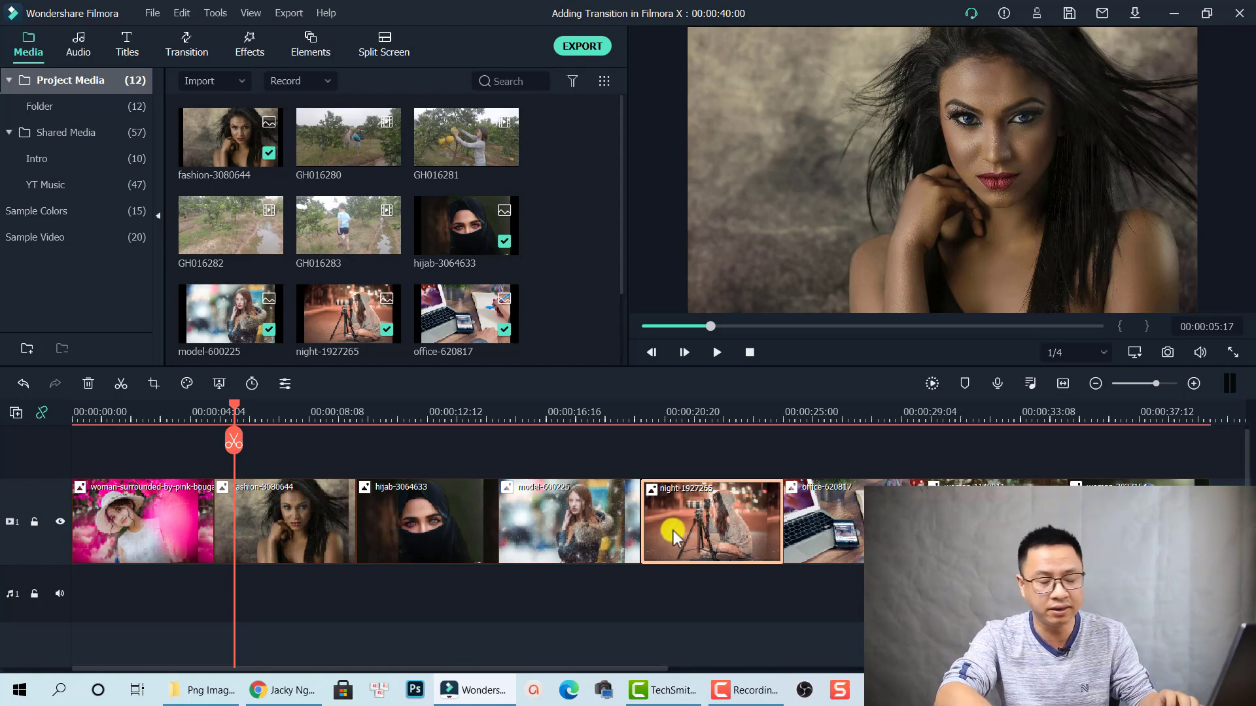
left_click(170, 512)
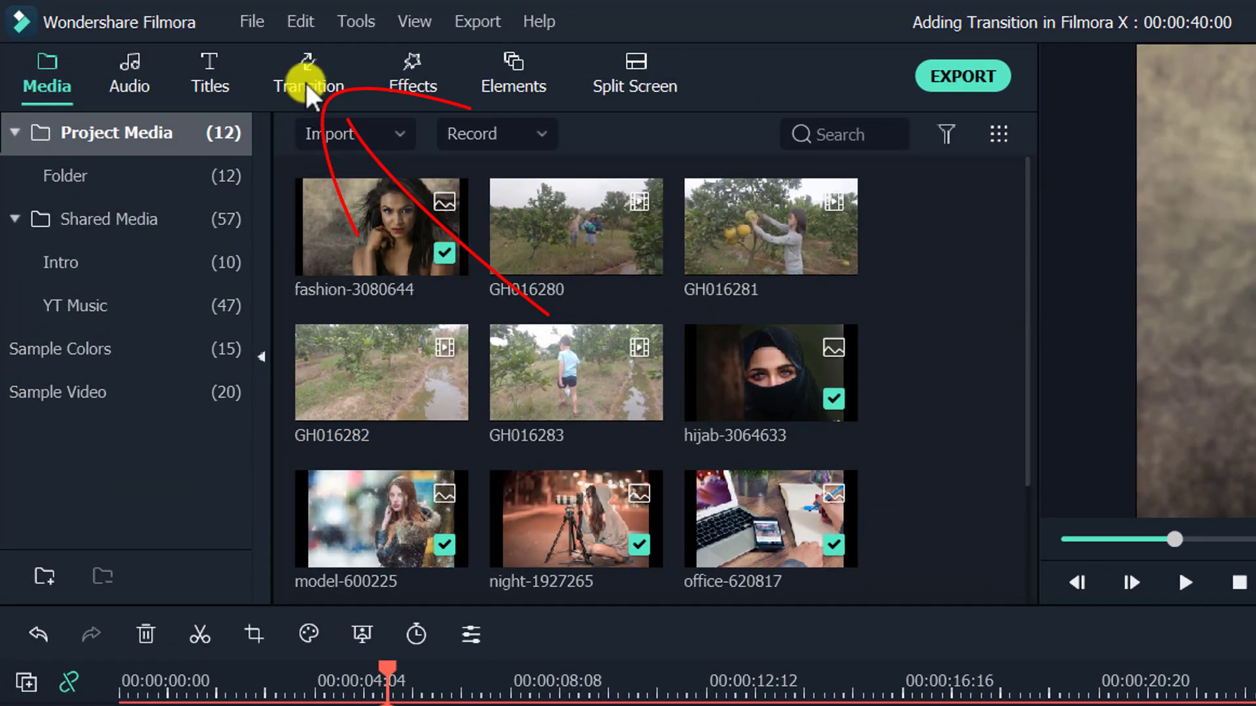
left_click(306, 79)
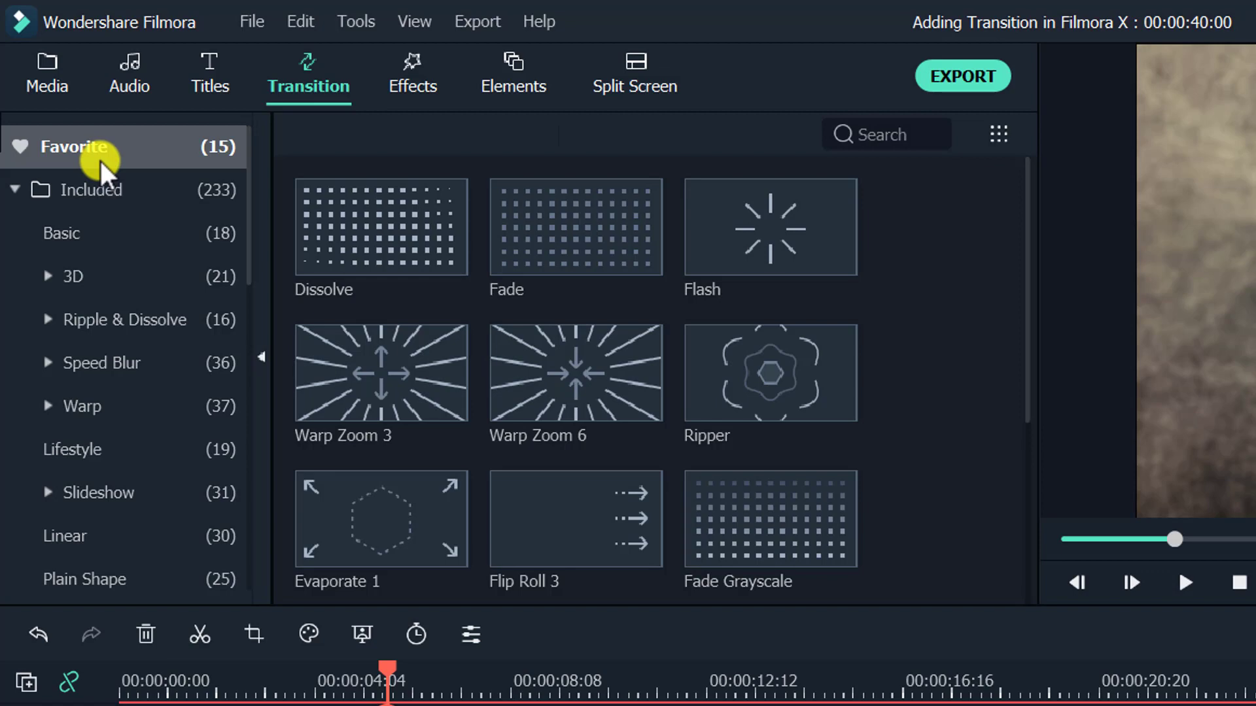
Browse the Included and Filmstock categories, ending on the 233 Included transitions.
left_click(77, 189)
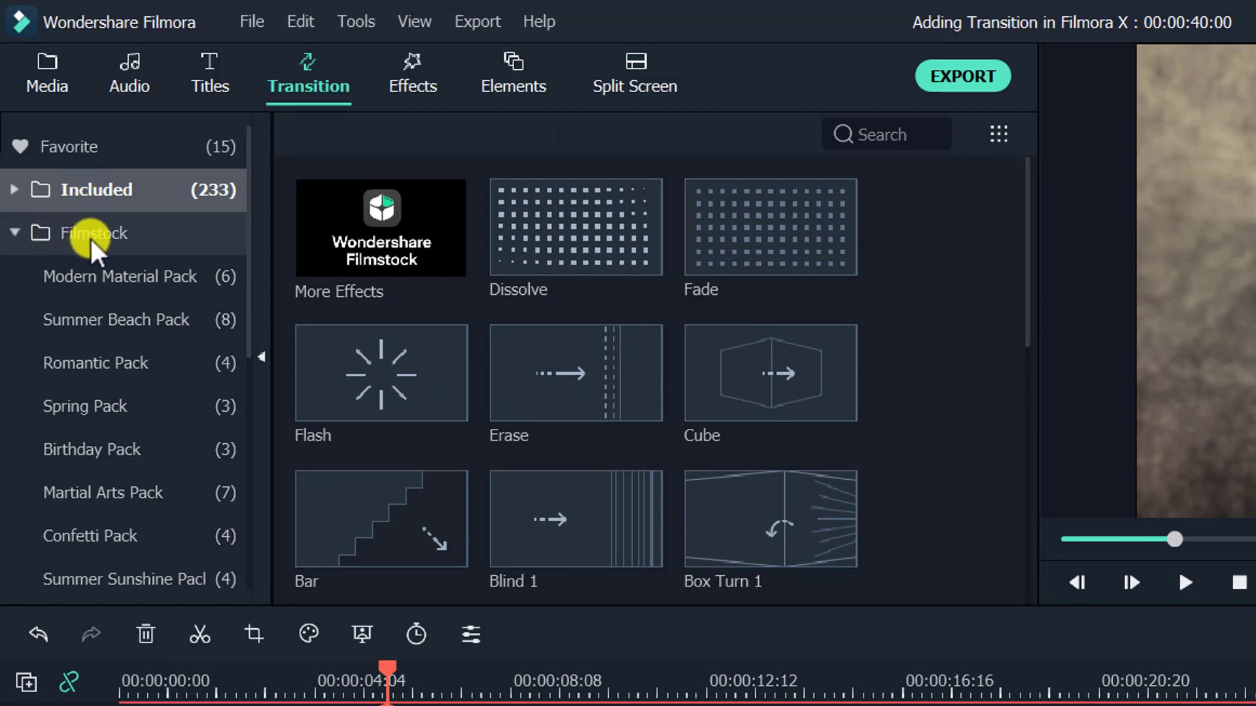
left_click(89, 236)
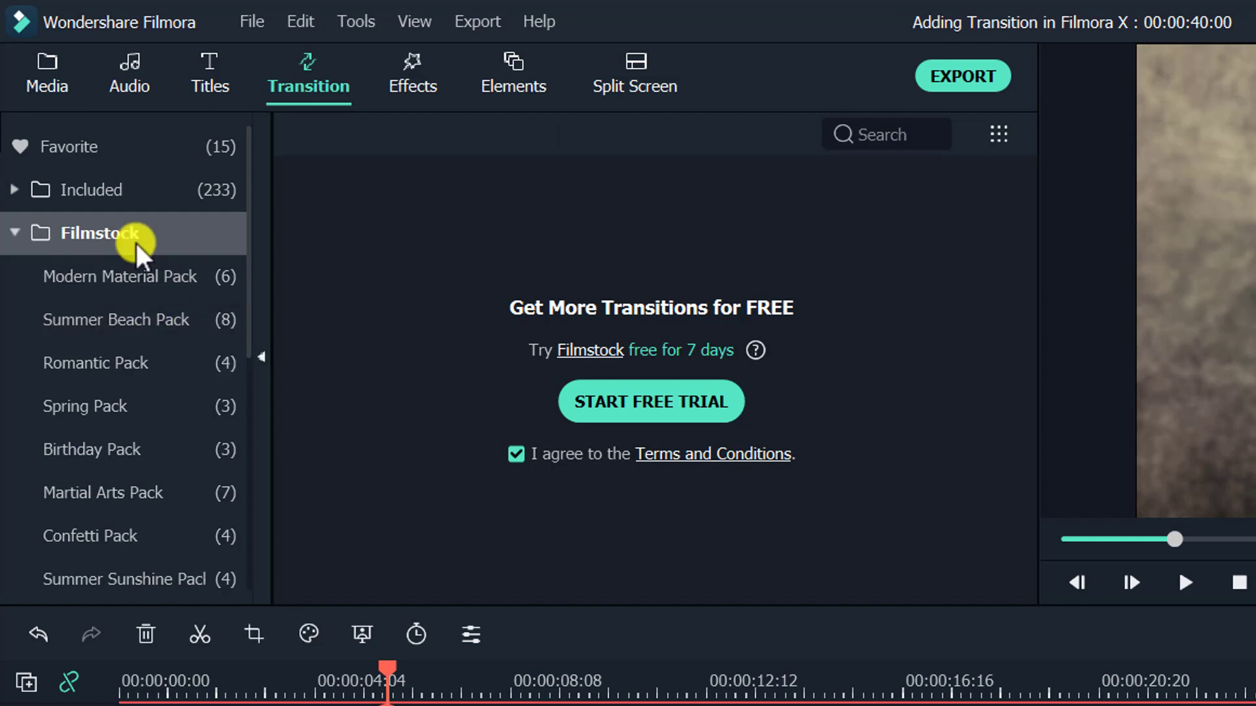
left_click(52, 190)
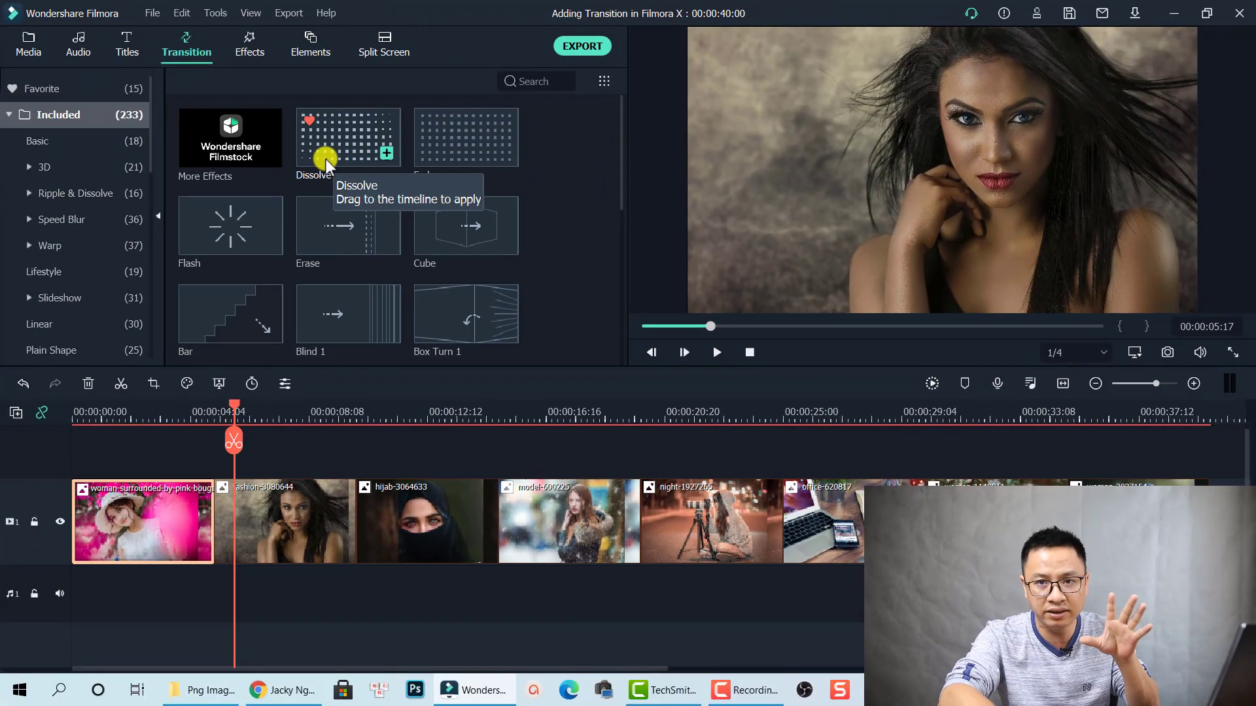
Place a Dissolve transition between the pink-woman clip and the fashion clip.
left_click(339, 150)
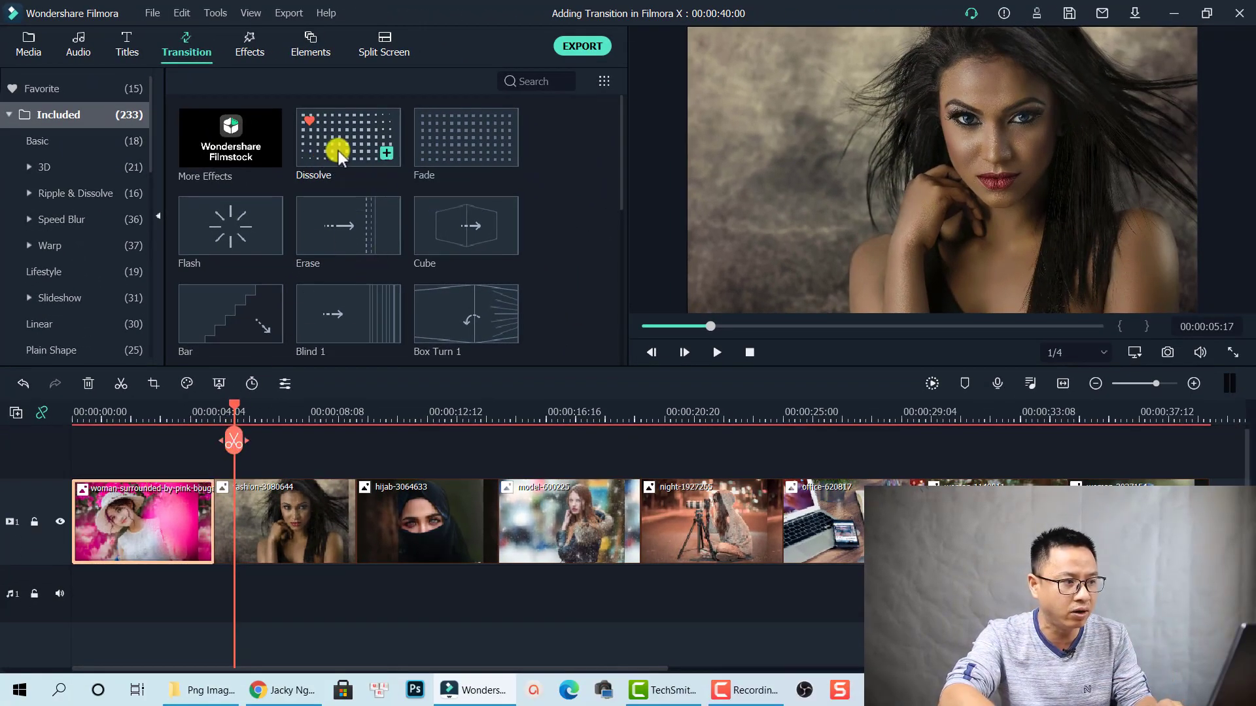
left_click_drag(301, 225, 200, 519)
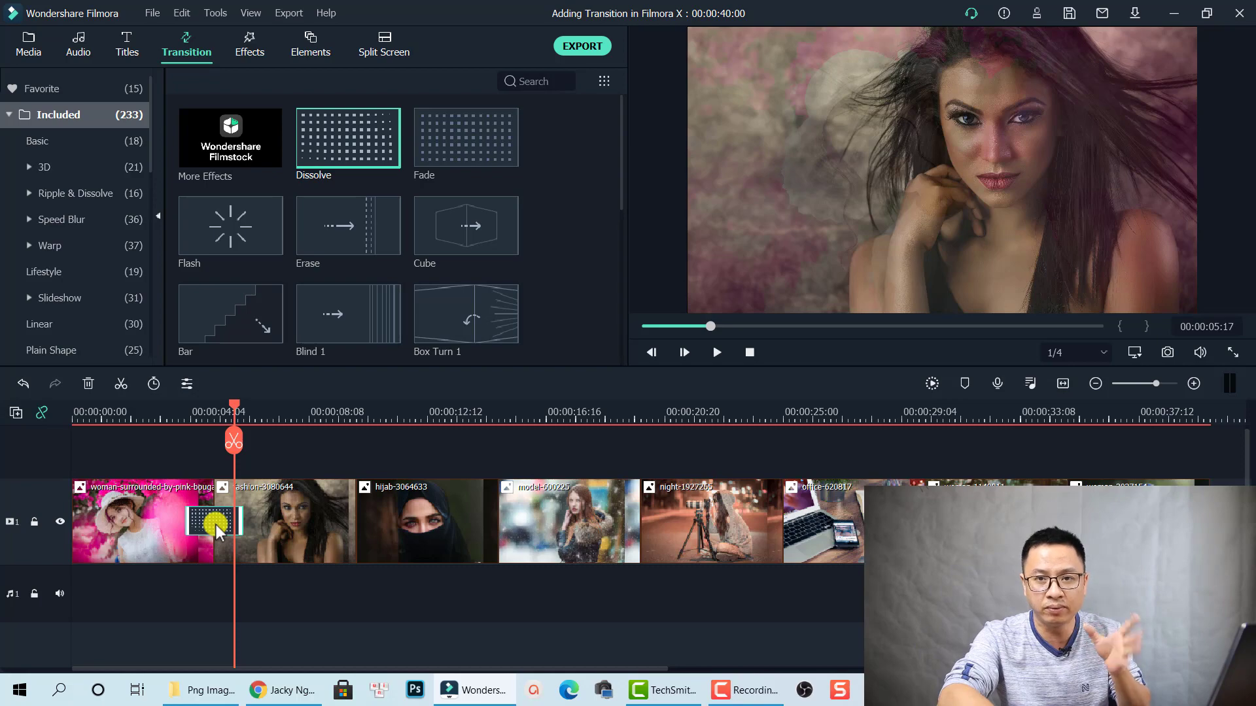
Set the Dissolve transition's duration to 00:00:01:00 and its mode to Postfix.
double_click(216, 526)
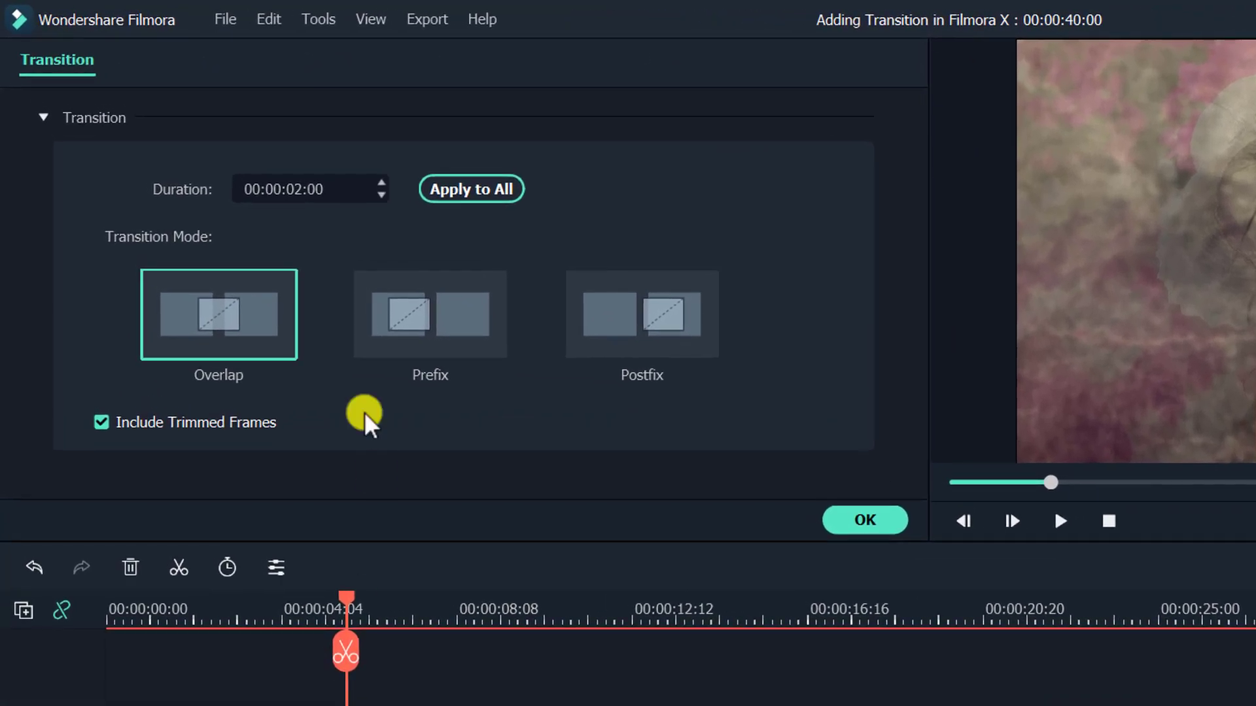
left_click(276, 190)
left_click(301, 189)
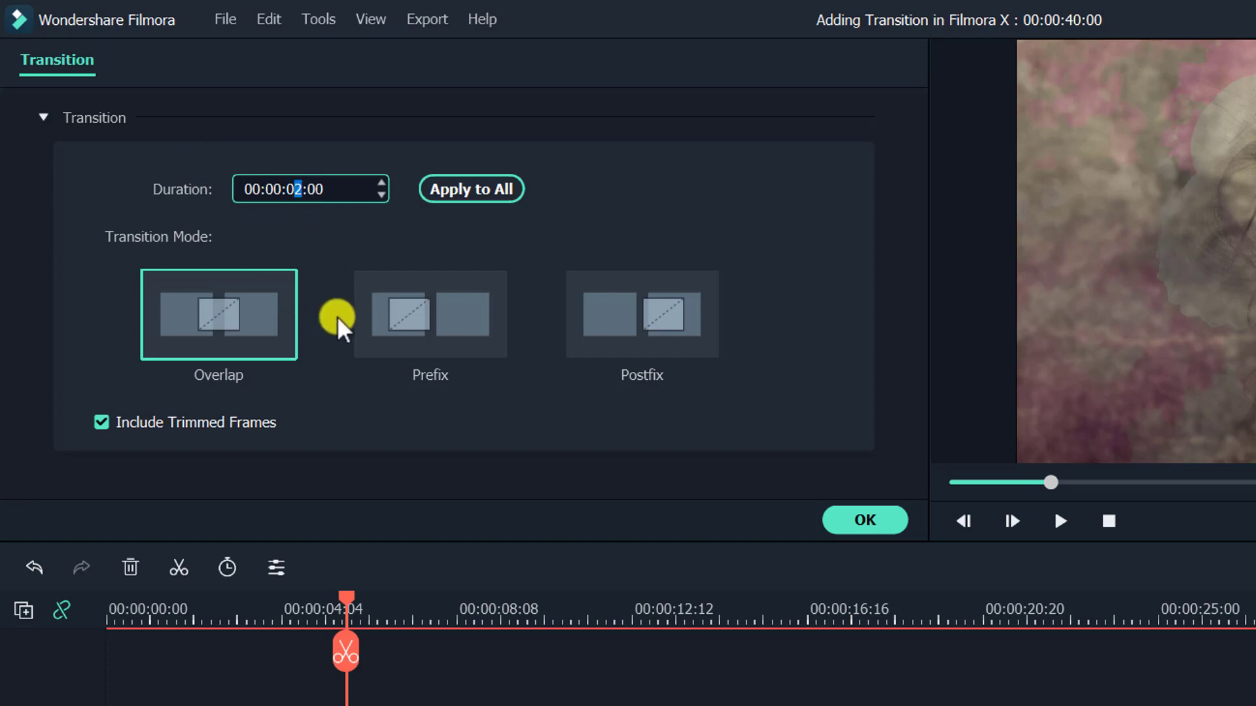
type("1")
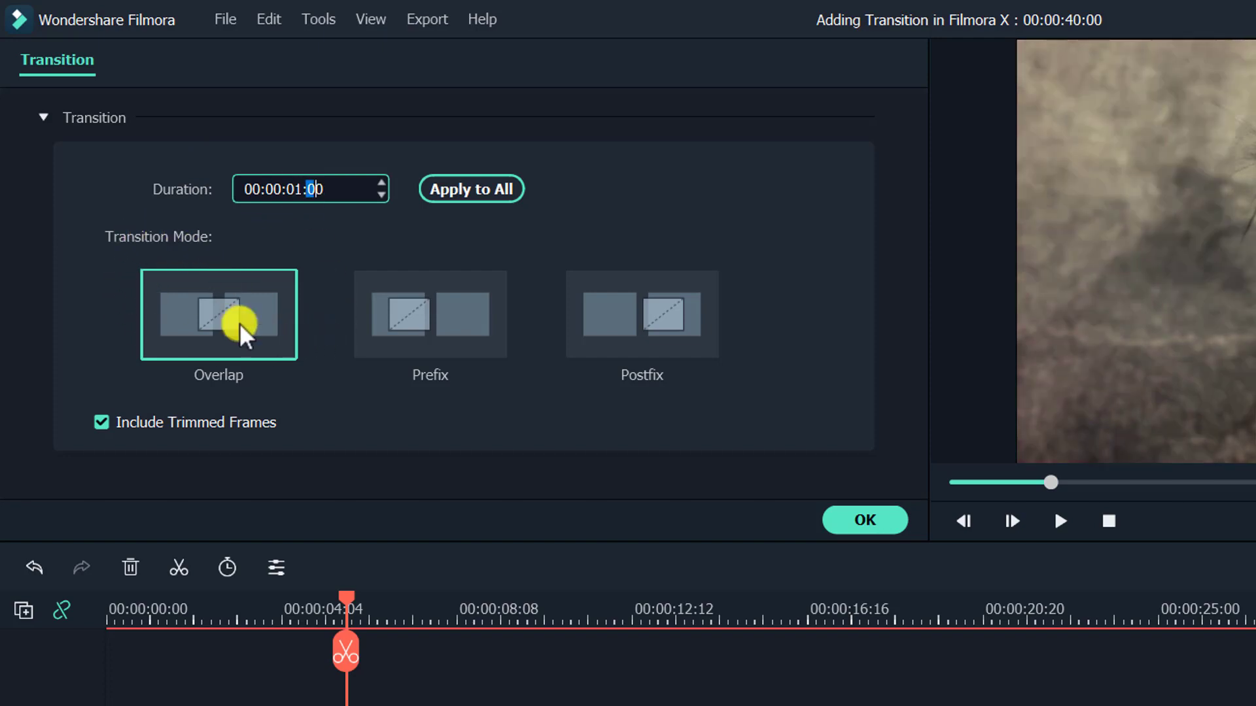
left_click(407, 329)
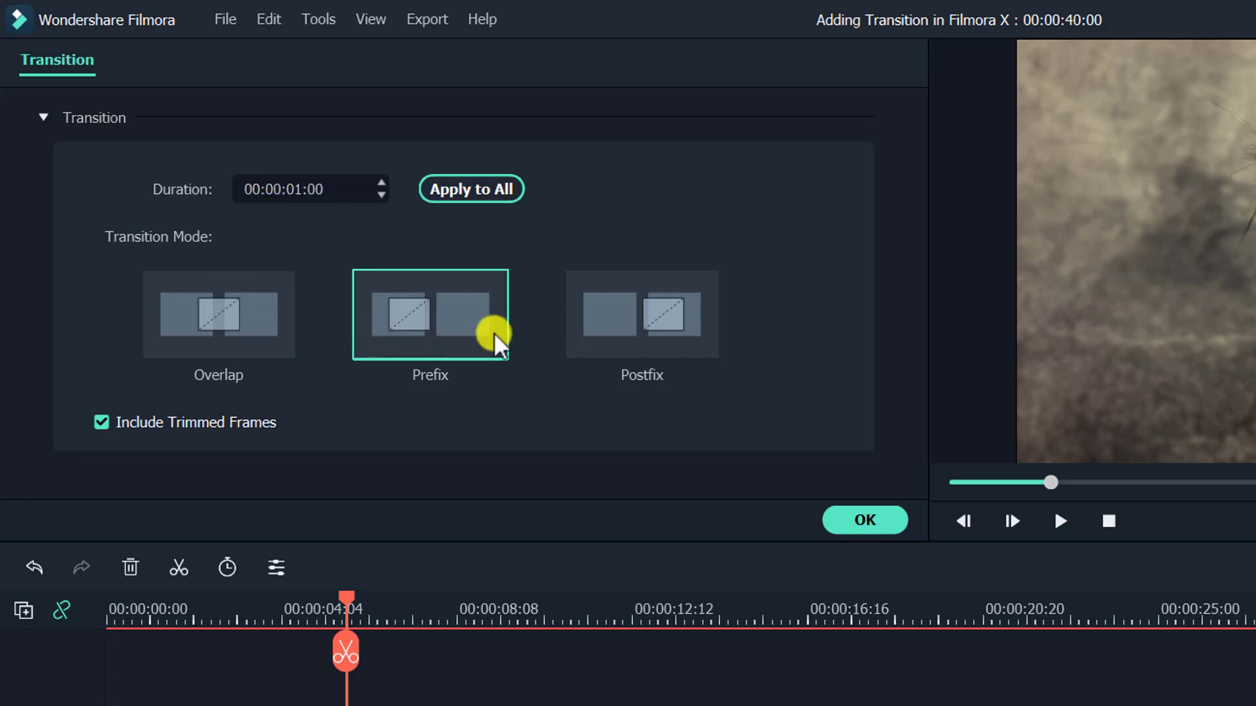
left_click(680, 334)
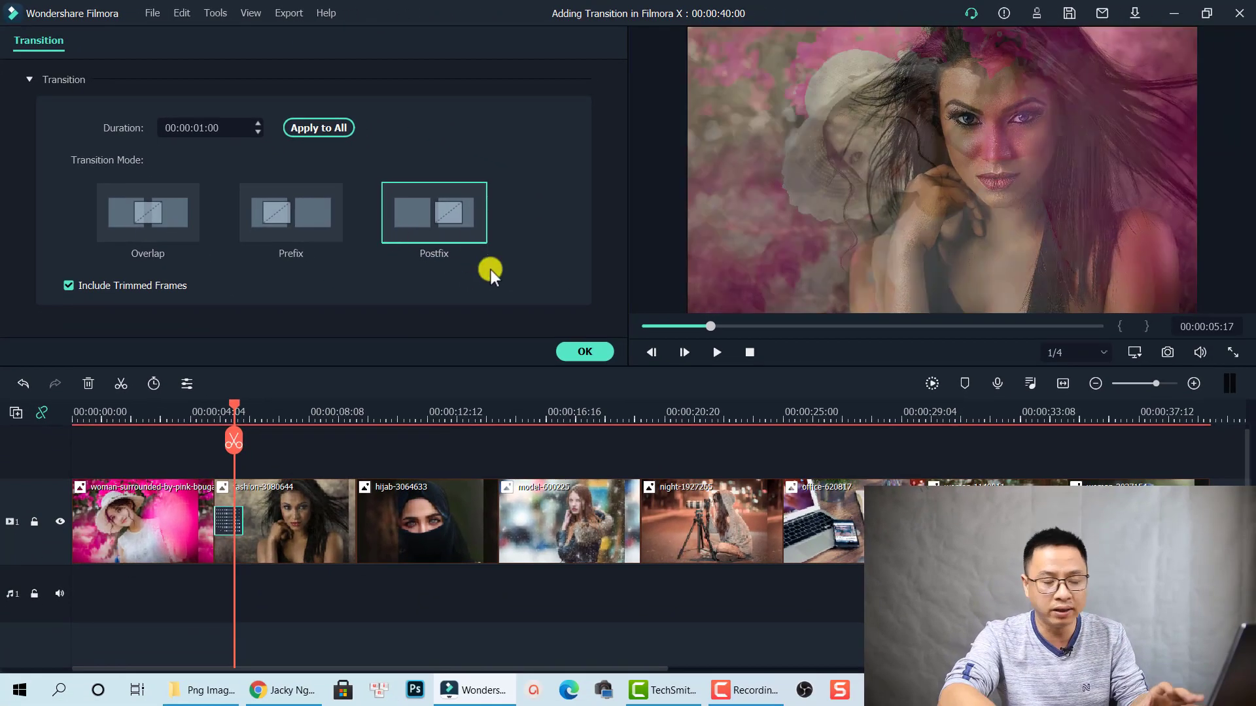
left_click(582, 352)
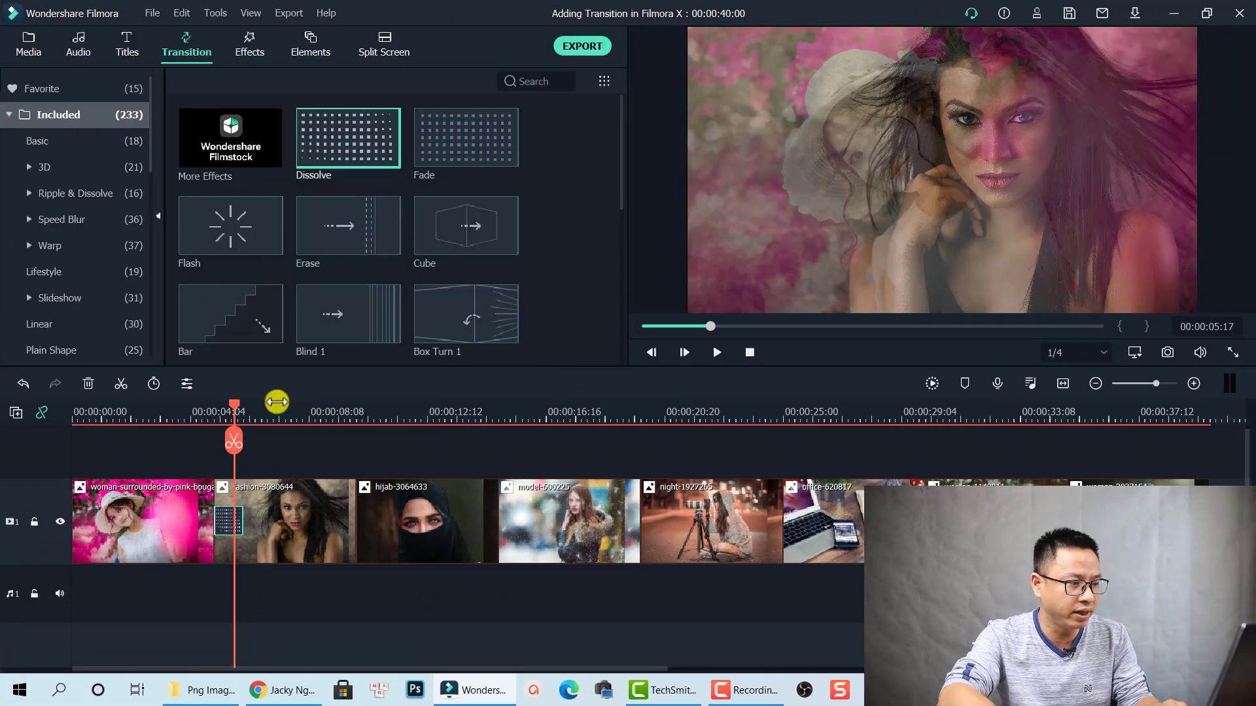
Play back the first Dissolve, then place a Fade between the fashion and hijab clips.
left_click(189, 420)
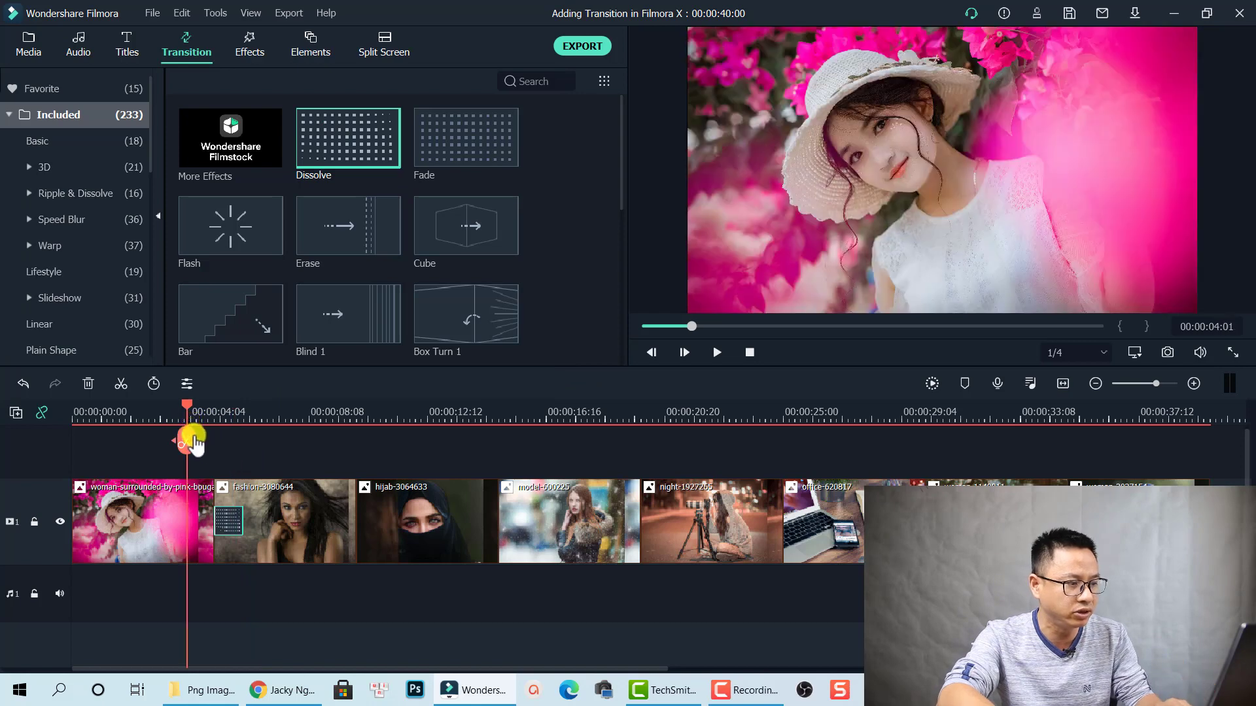
key("space")
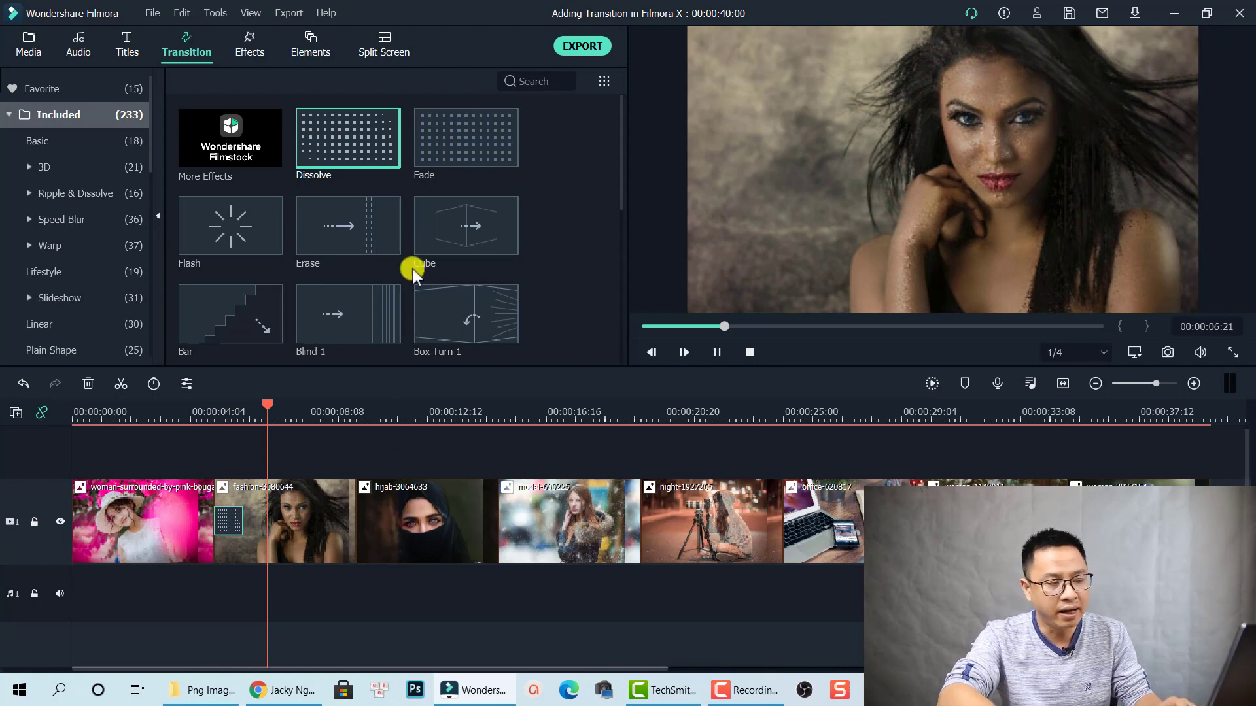
left_click(443, 152)
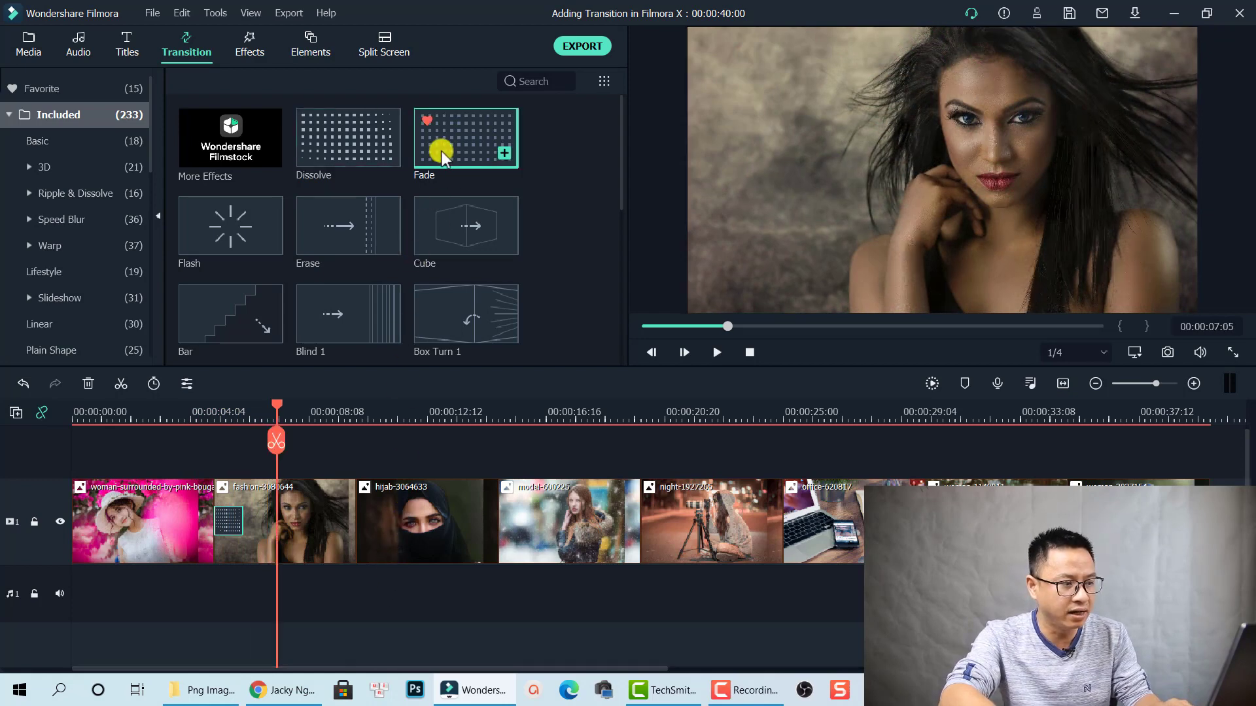
left_click_drag(441, 151, 352, 526)
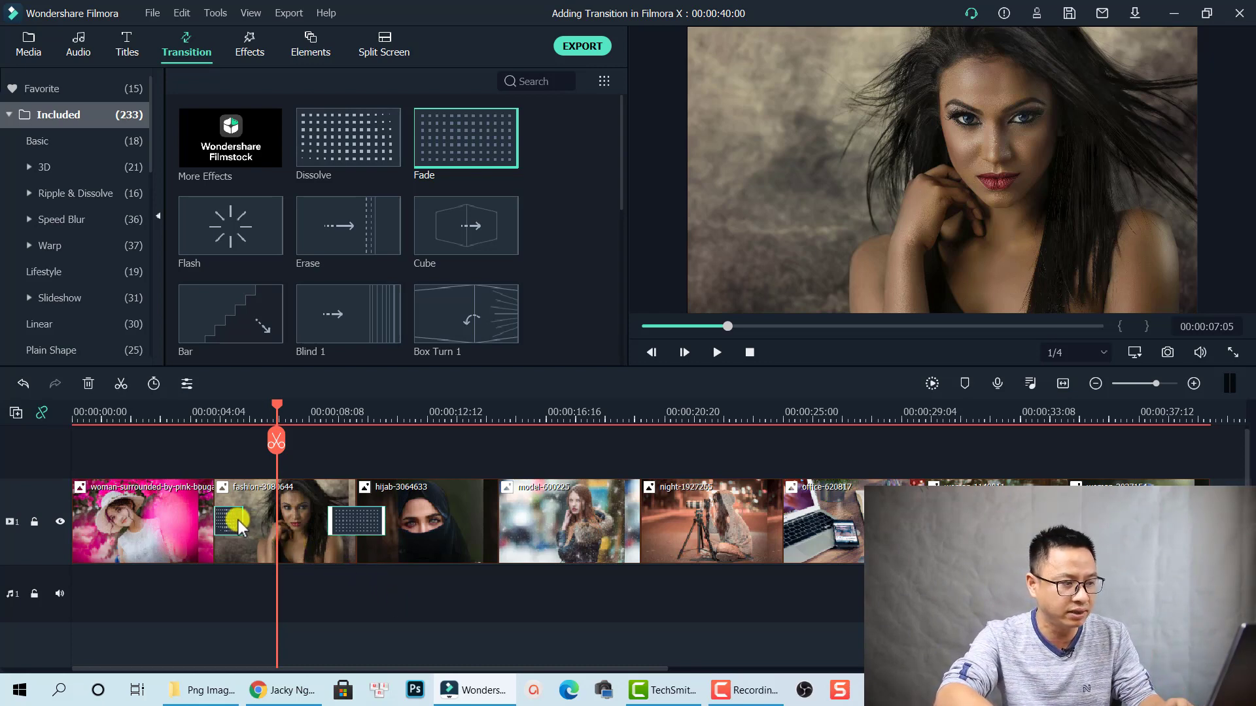
Delete the transition at the fashion clip's start, then select the first clip and Dissolve.
key("Delete")
left_click_drag(344, 520, 344, 520)
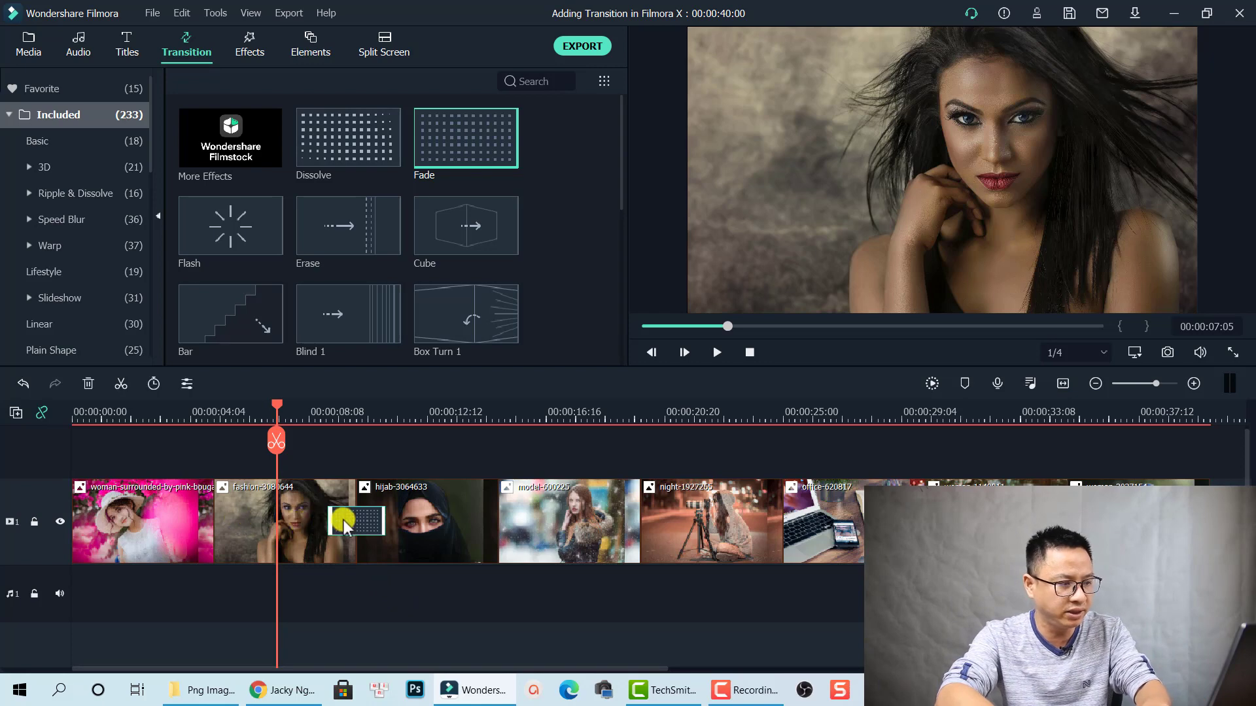
left_click(162, 524)
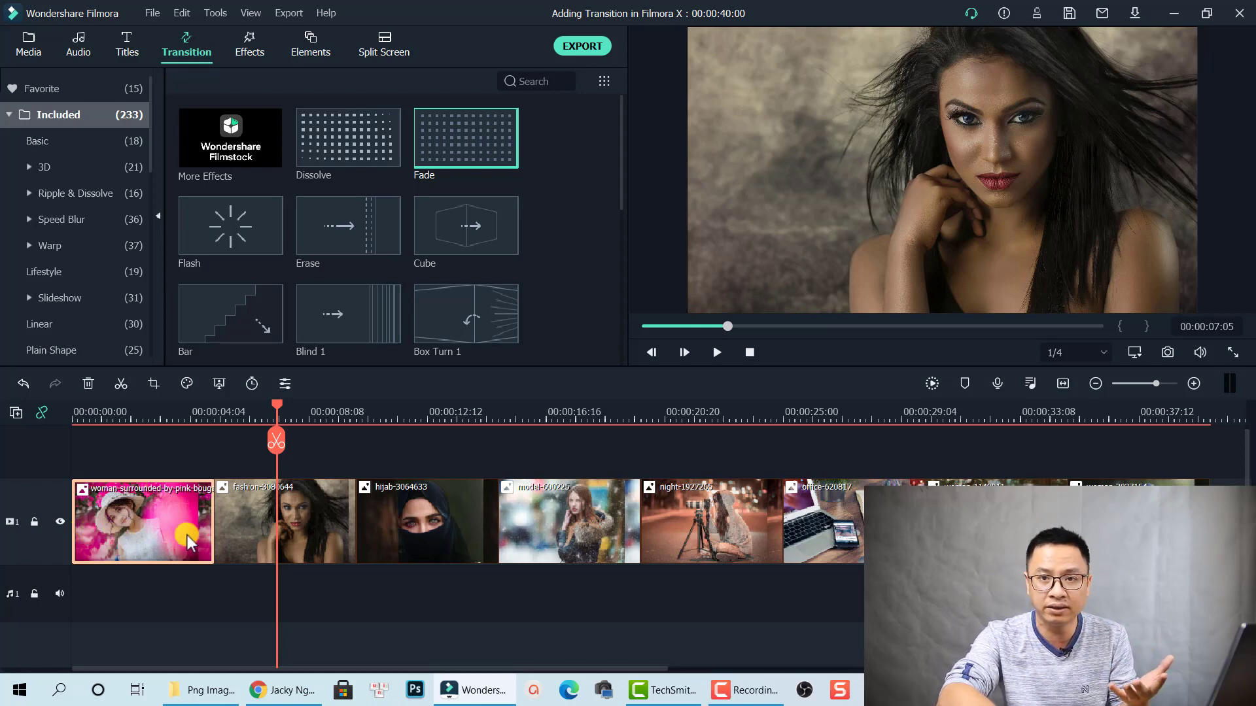
left_click(323, 151)
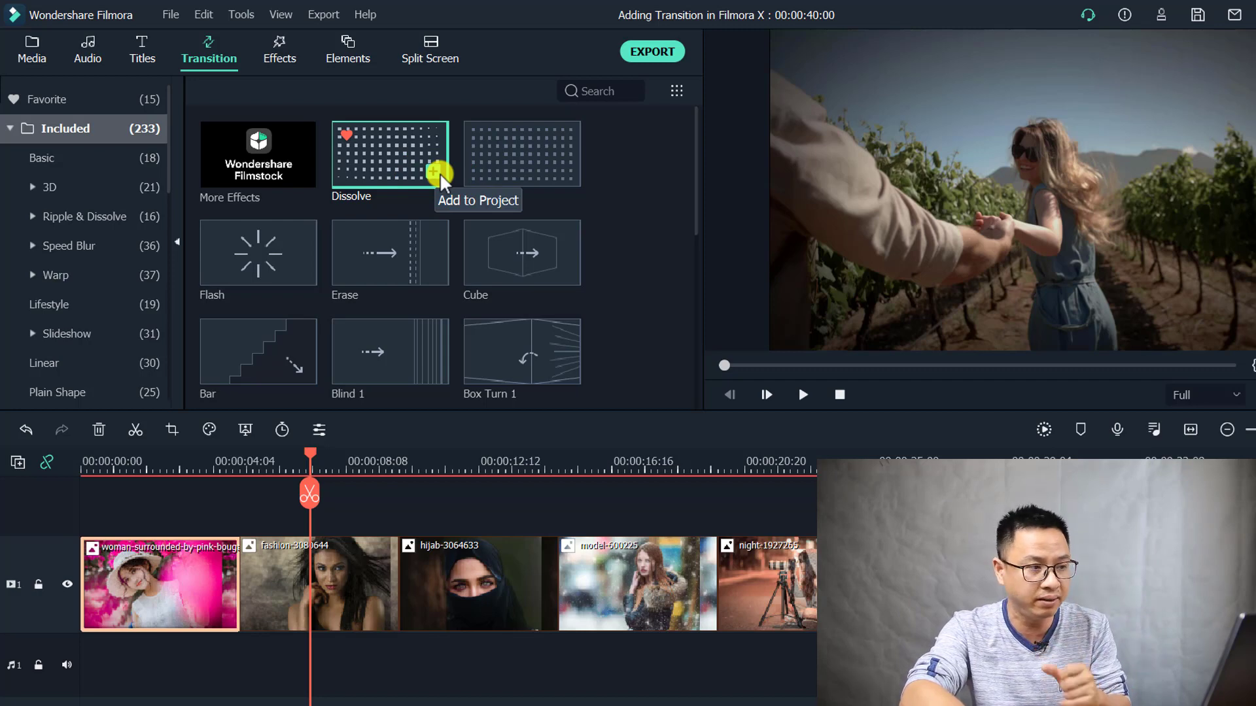
Add Dissolve to both ends of the first clip and play the slideshow from the start.
left_click(433, 173)
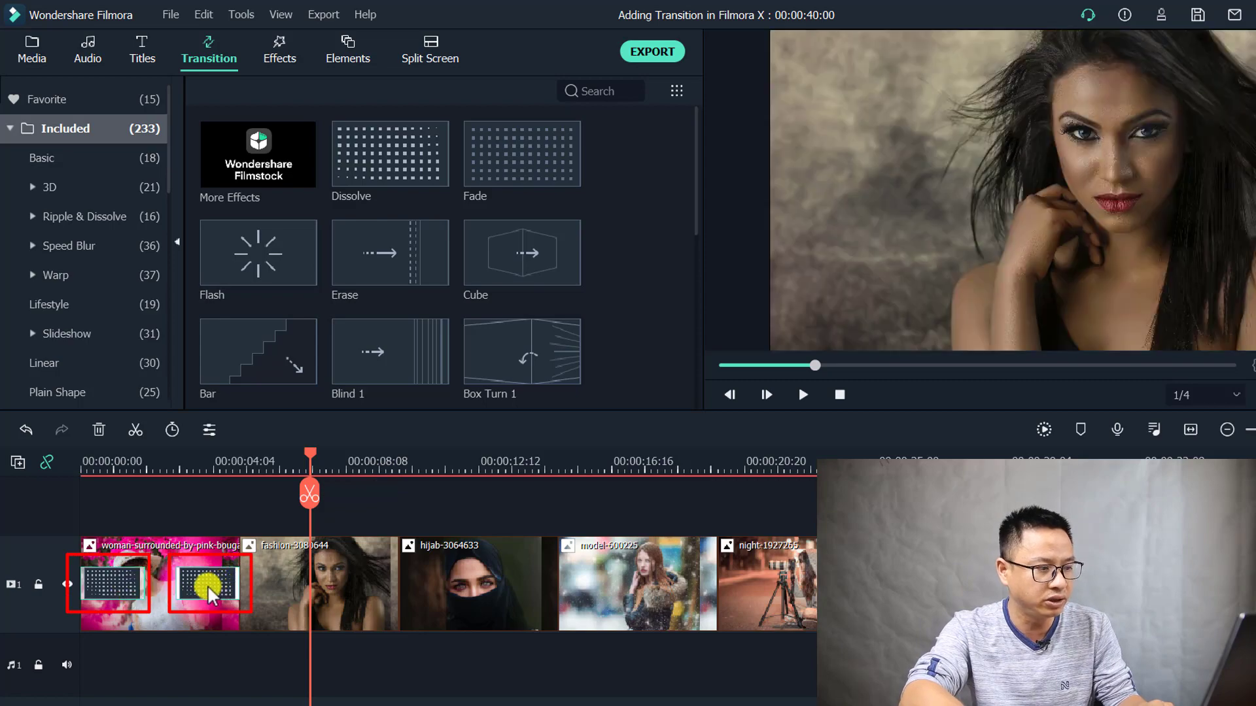
left_click(84, 463)
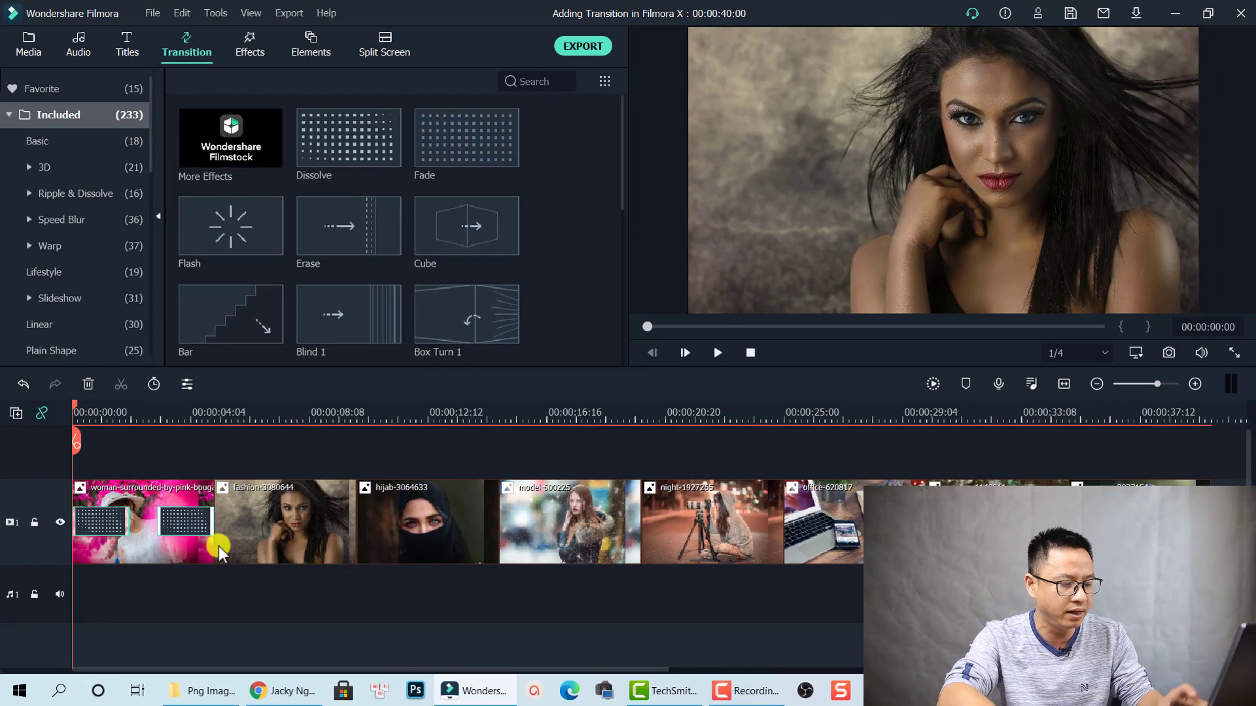
key("space")
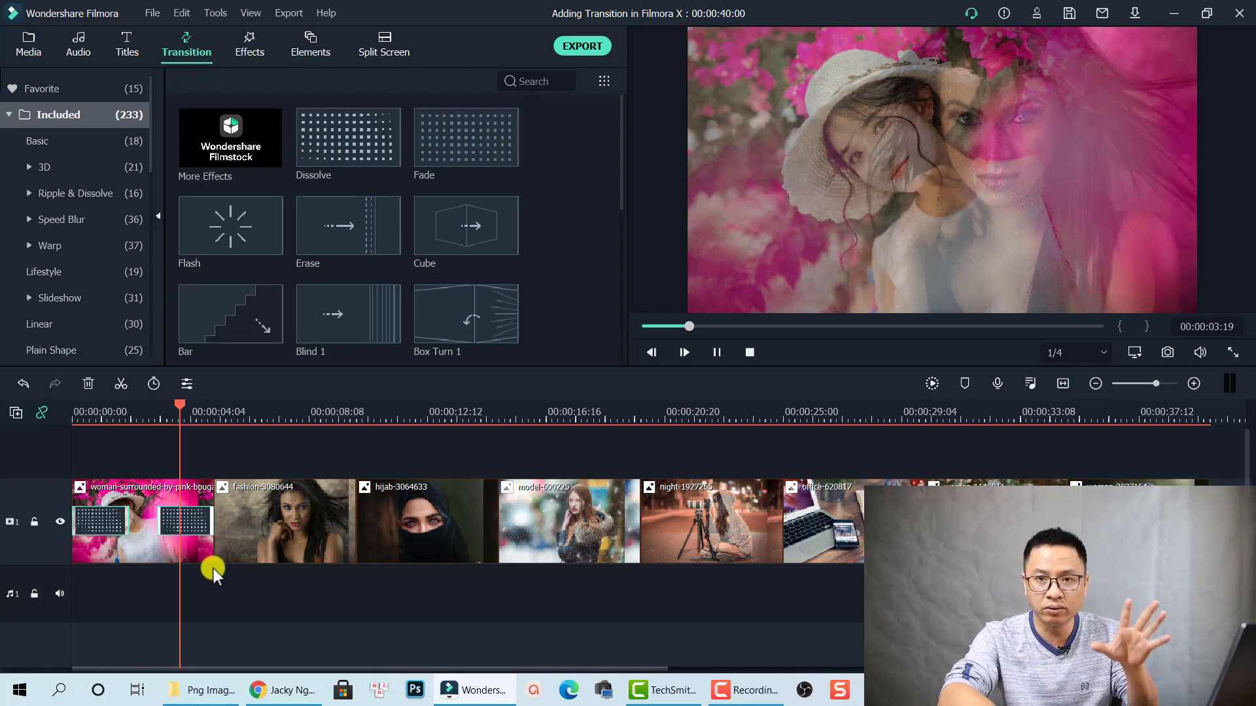
key("space")
Apply a 1-second duration to every transition, then select the first two image clips.
double_click(187, 522)
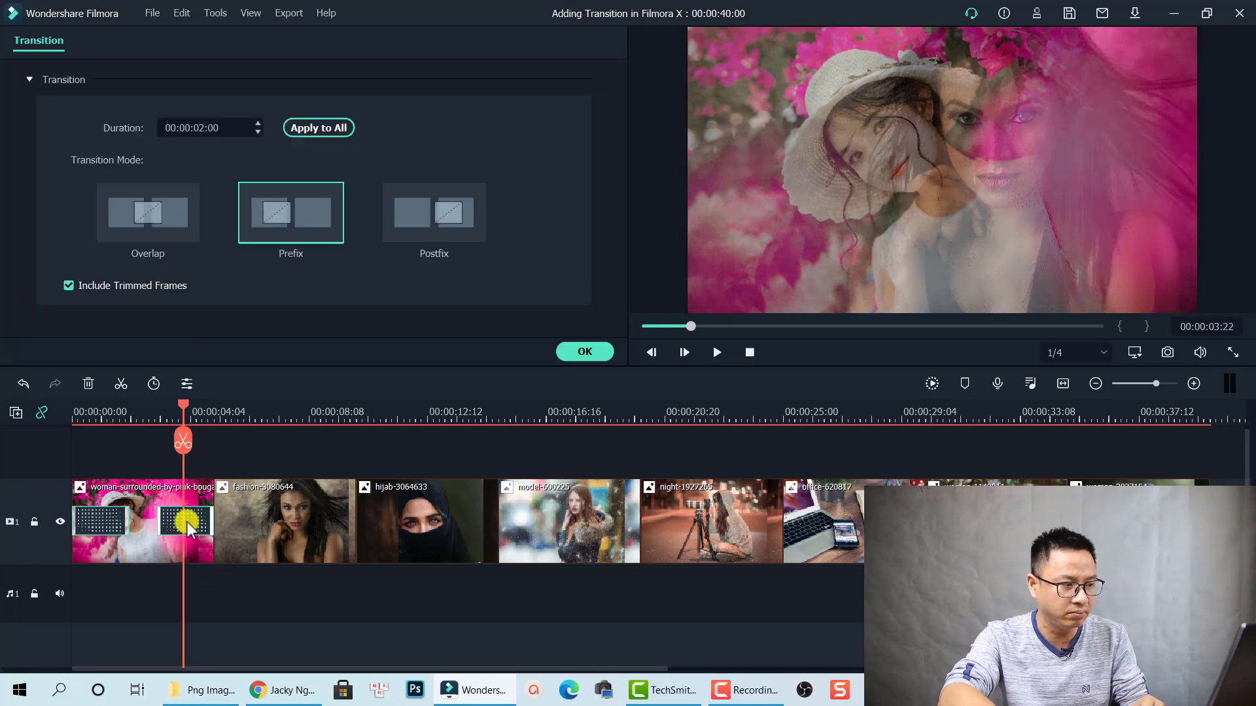
left_click(200, 127)
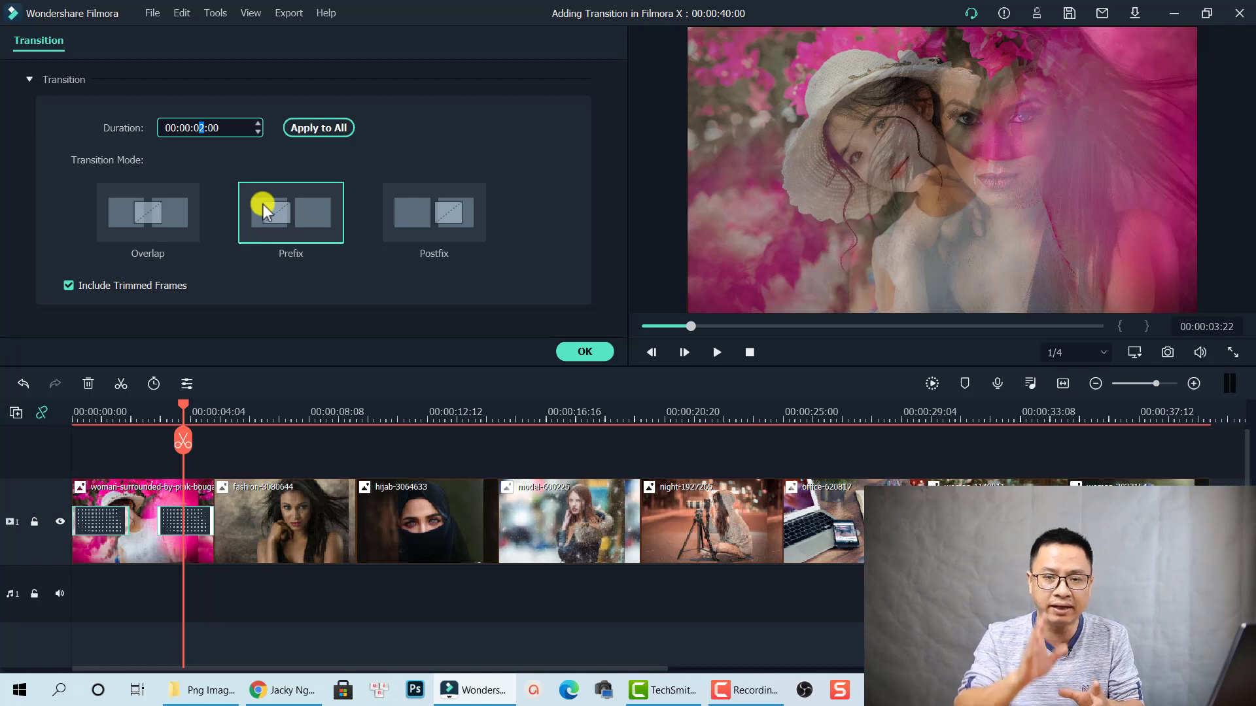
type("1")
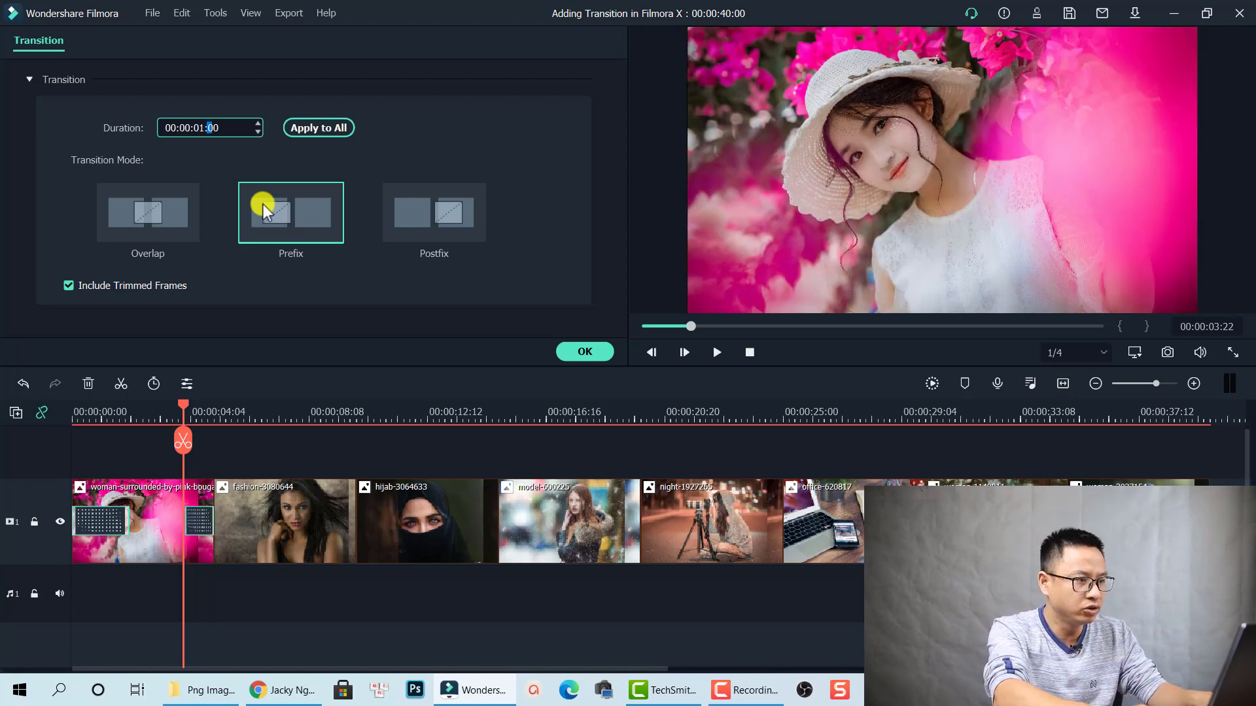
left_click(320, 129)
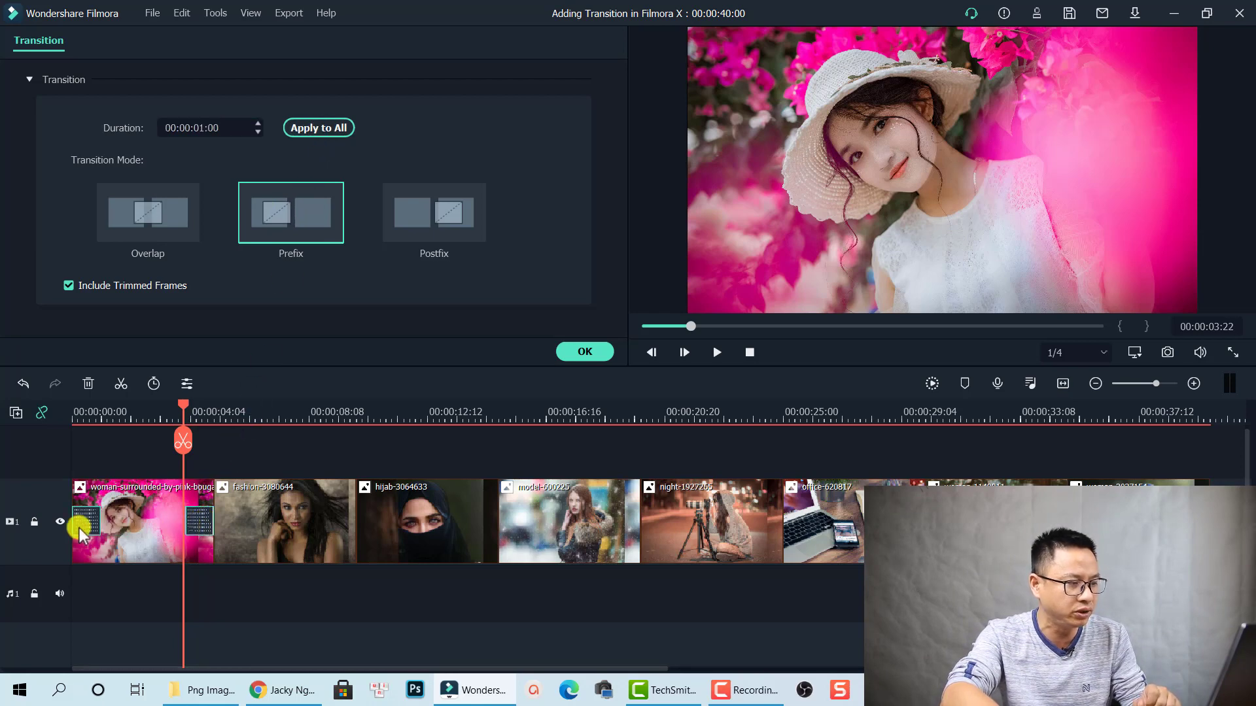
left_click(308, 473)
left_click_drag(300, 454, 143, 538)
Add Fade transitions to the first two photo clips, then select every clip on the timeline.
mouse_move(428, 175)
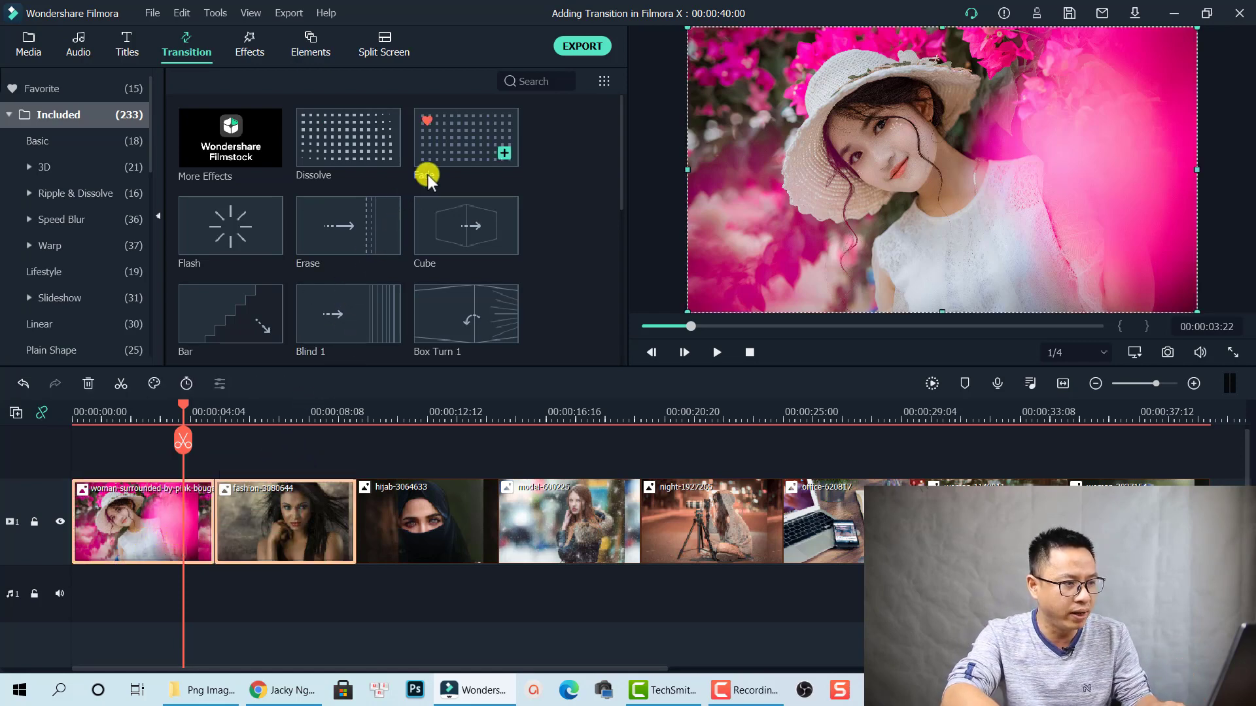
left_click(505, 154)
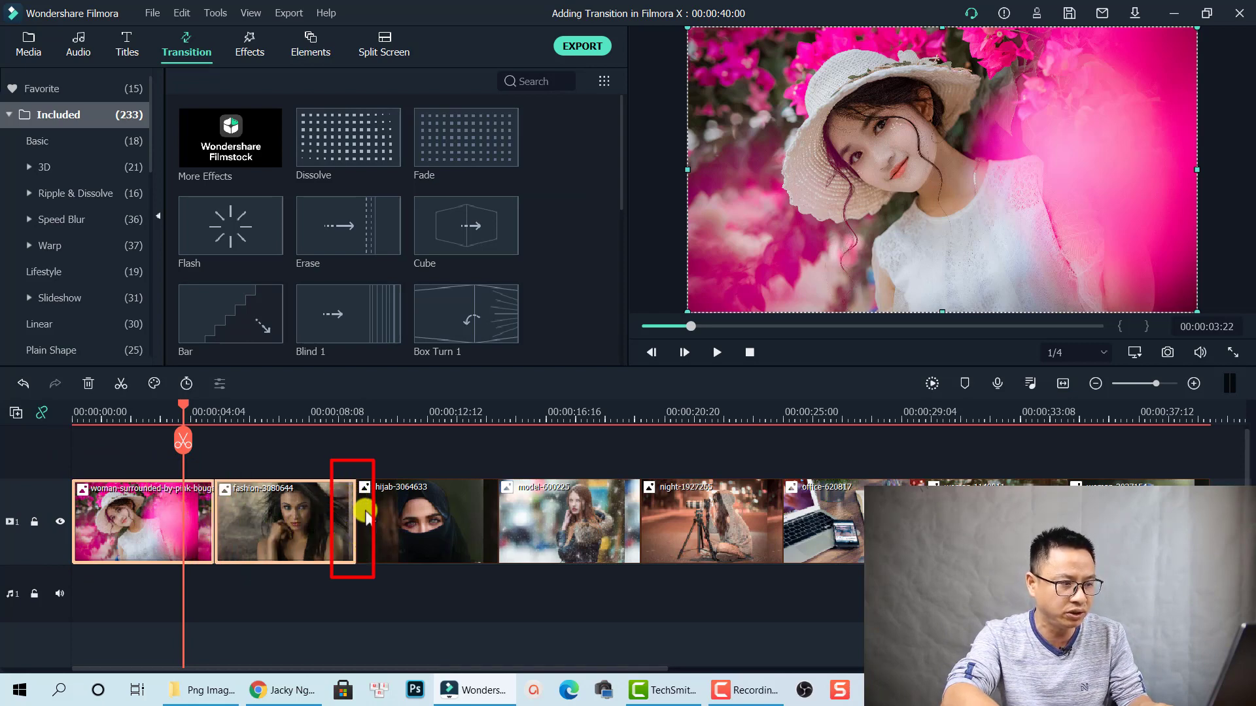
mouse_move(467, 147)
left_click_drag(508, 155, 168, 545)
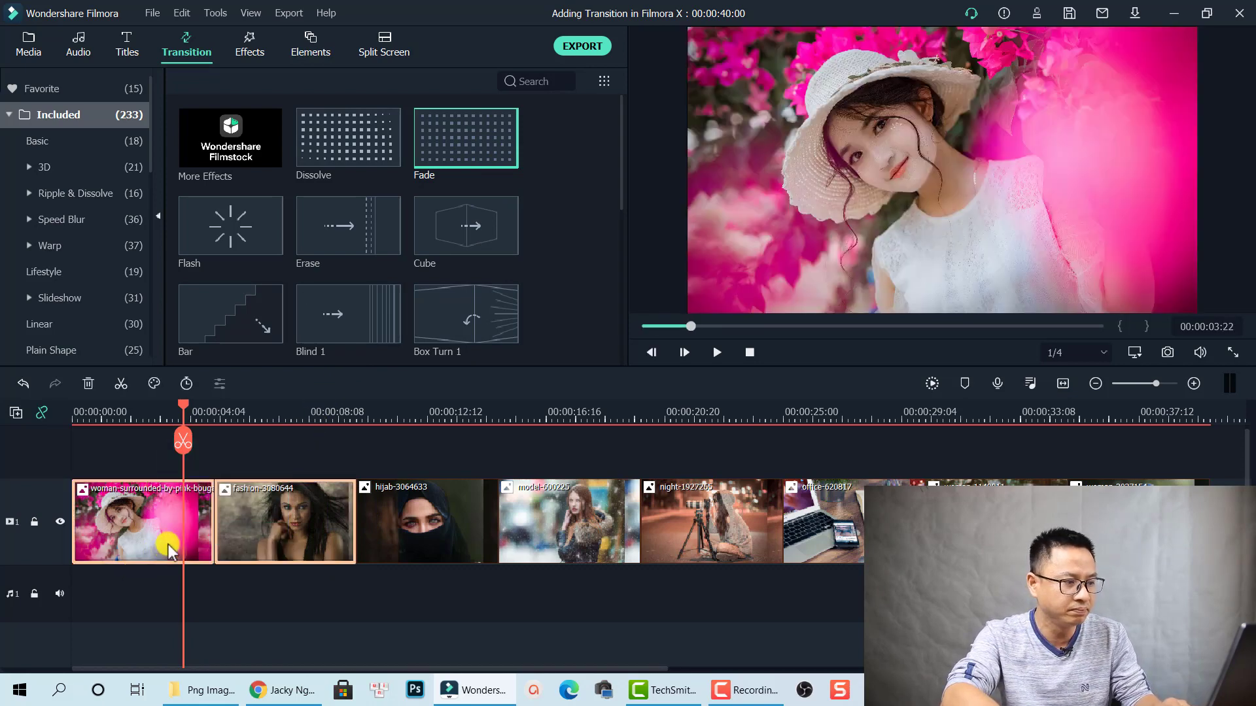
left_click(507, 151)
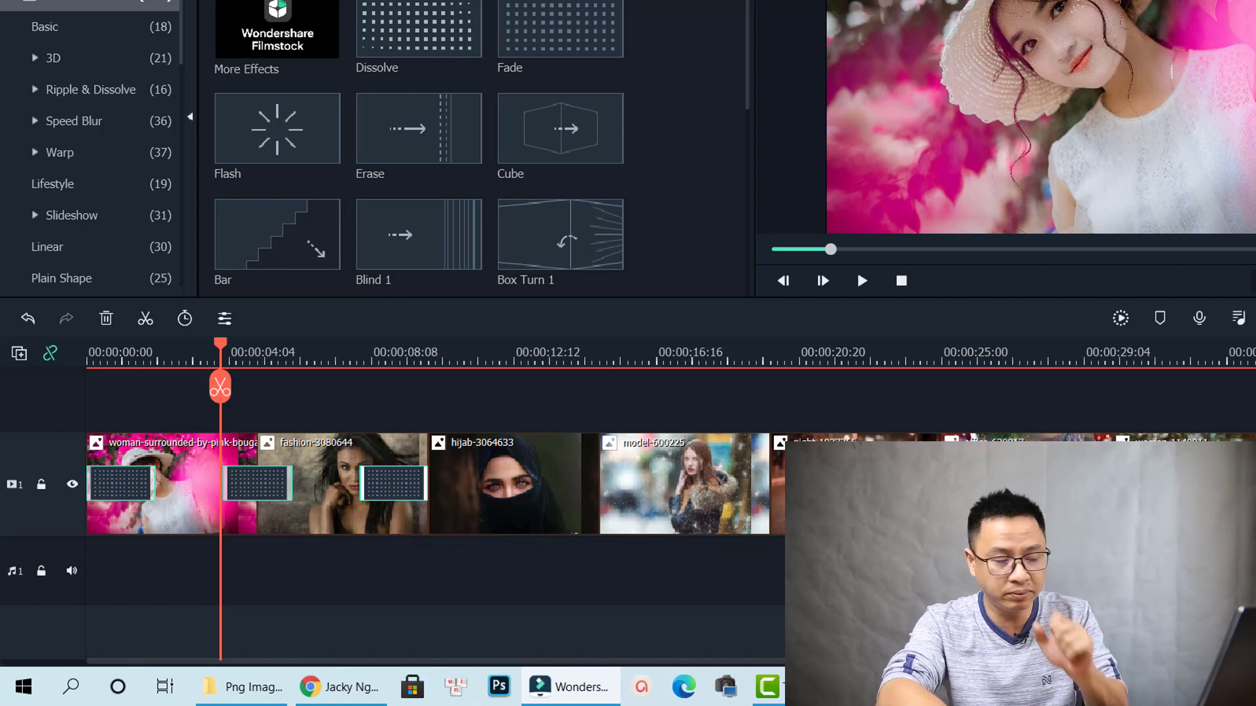
left_click_drag(1249, 387, 130, 569)
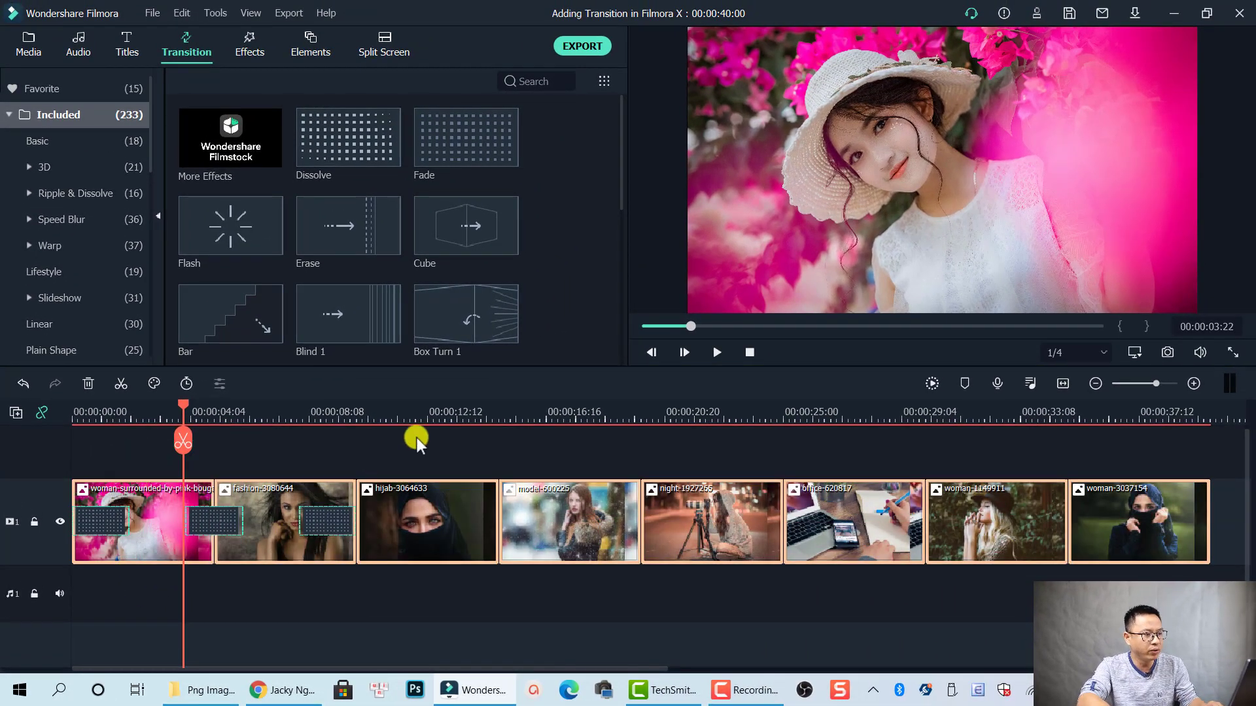
Add Dissolve between all selected photo clips and rewind the playhead to 00:00:00:00.
mouse_move(387, 169)
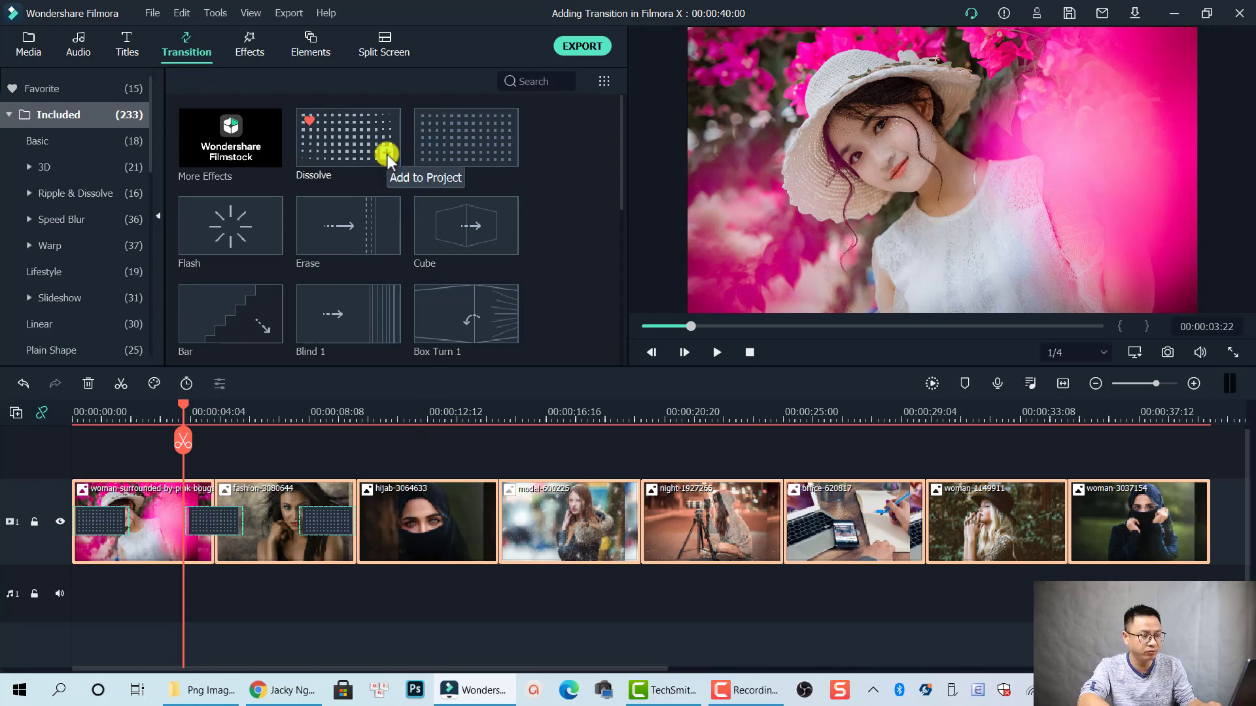
left_click(386, 155)
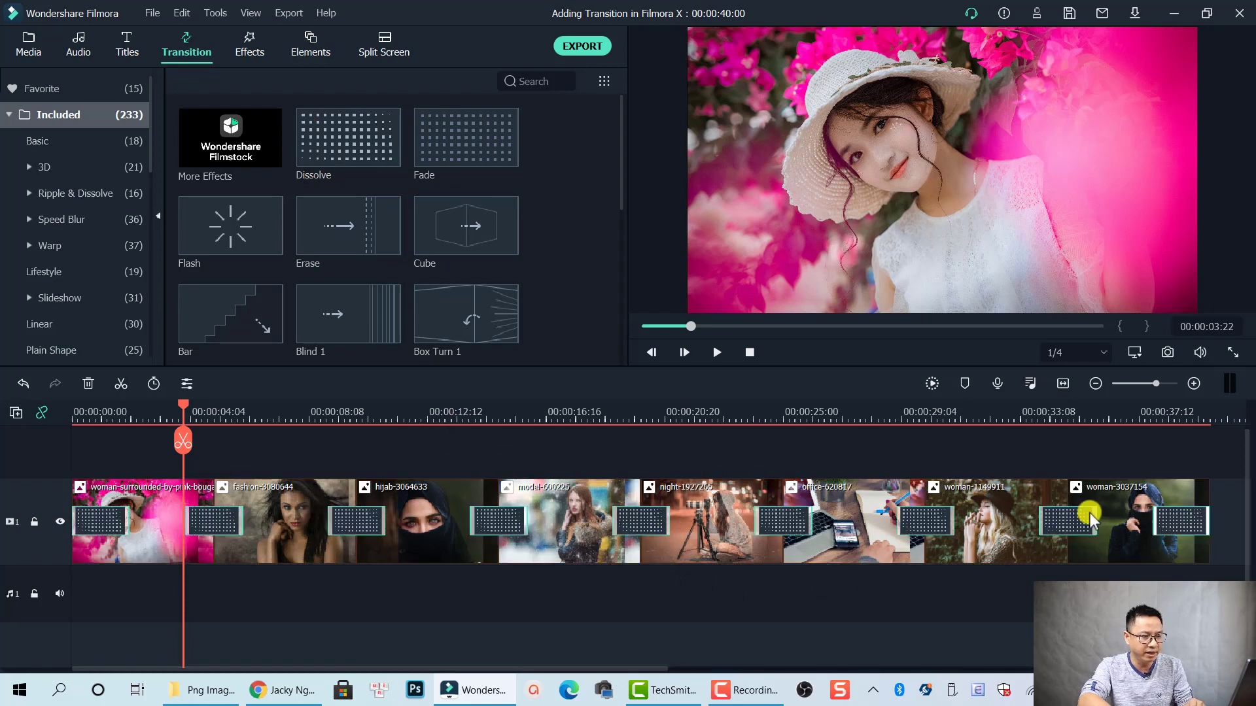
left_click_drag(177, 409, 66, 434)
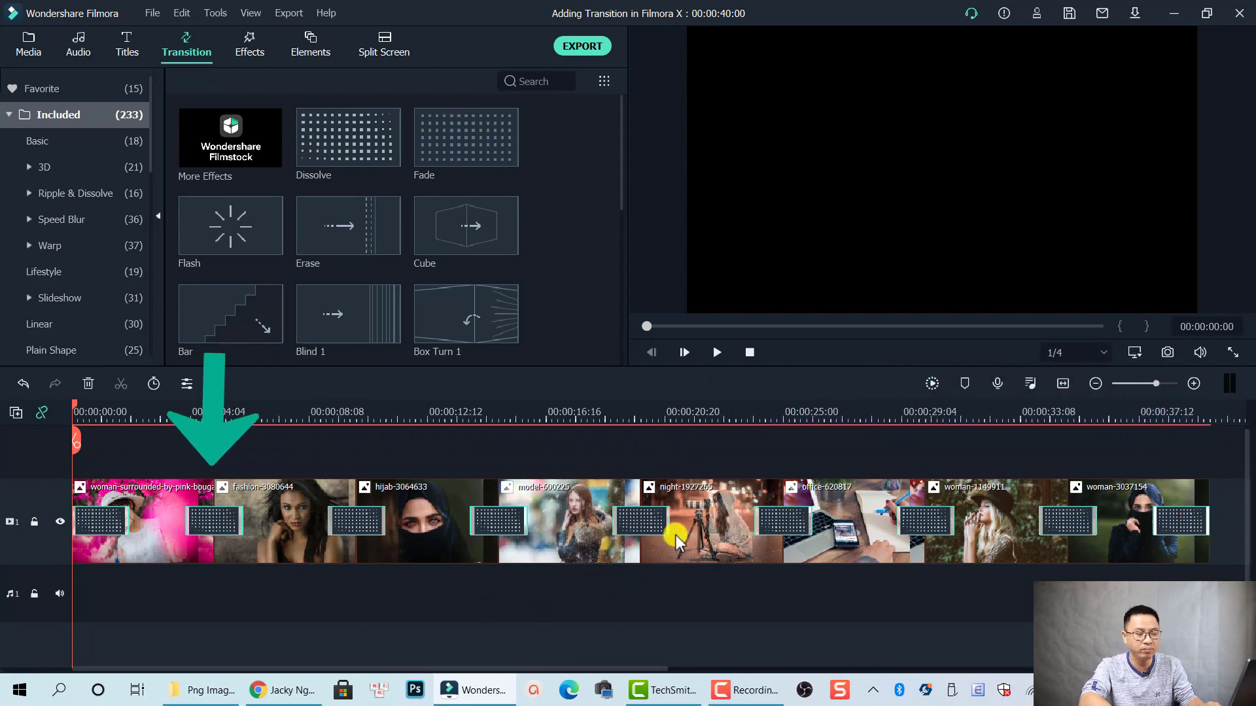
Play the slideshow preview from the start to review the transitions.
left_click(642, 423)
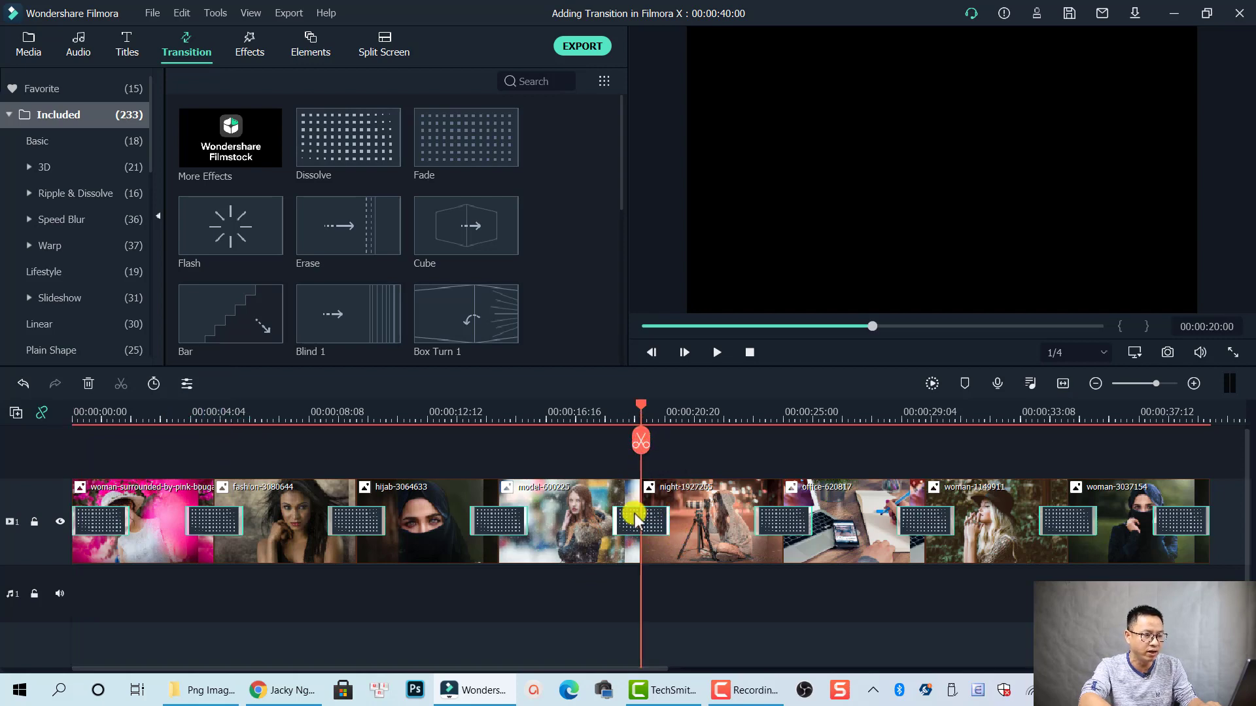
key("Home")
key("space")
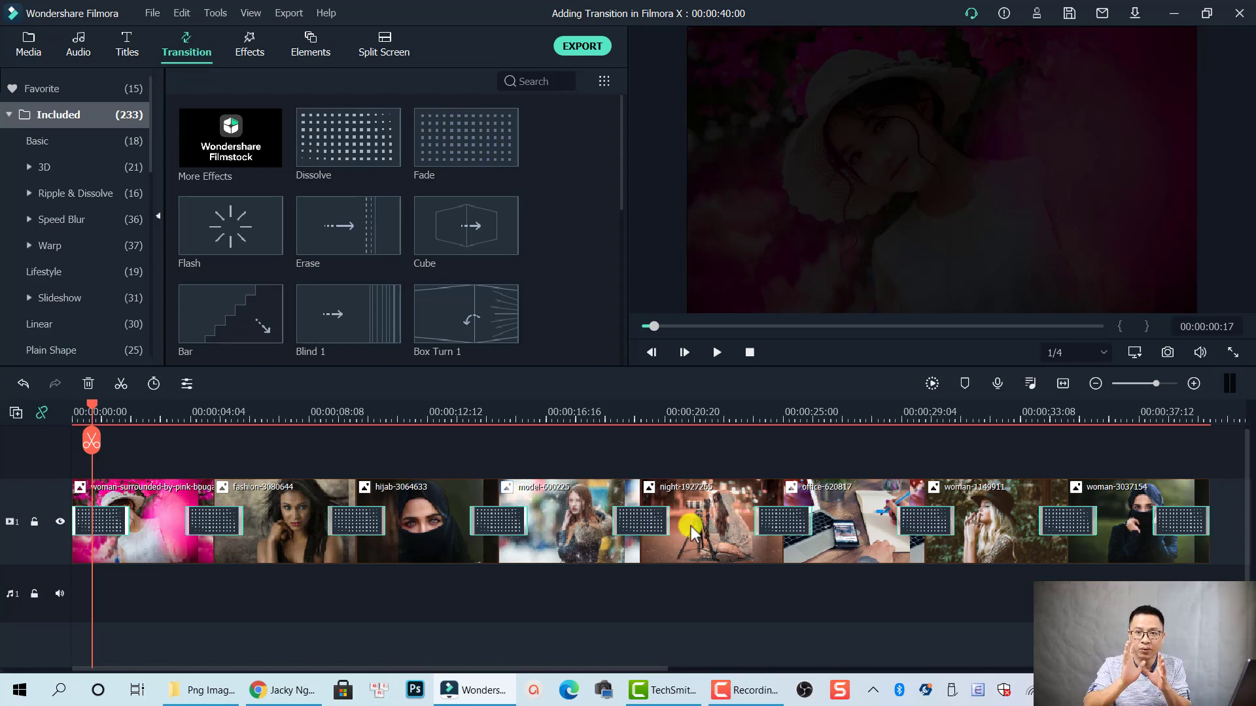
Set the fashion-hijab transition duration to 00:00:01:00 and apply it to all transitions.
double_click(380, 521)
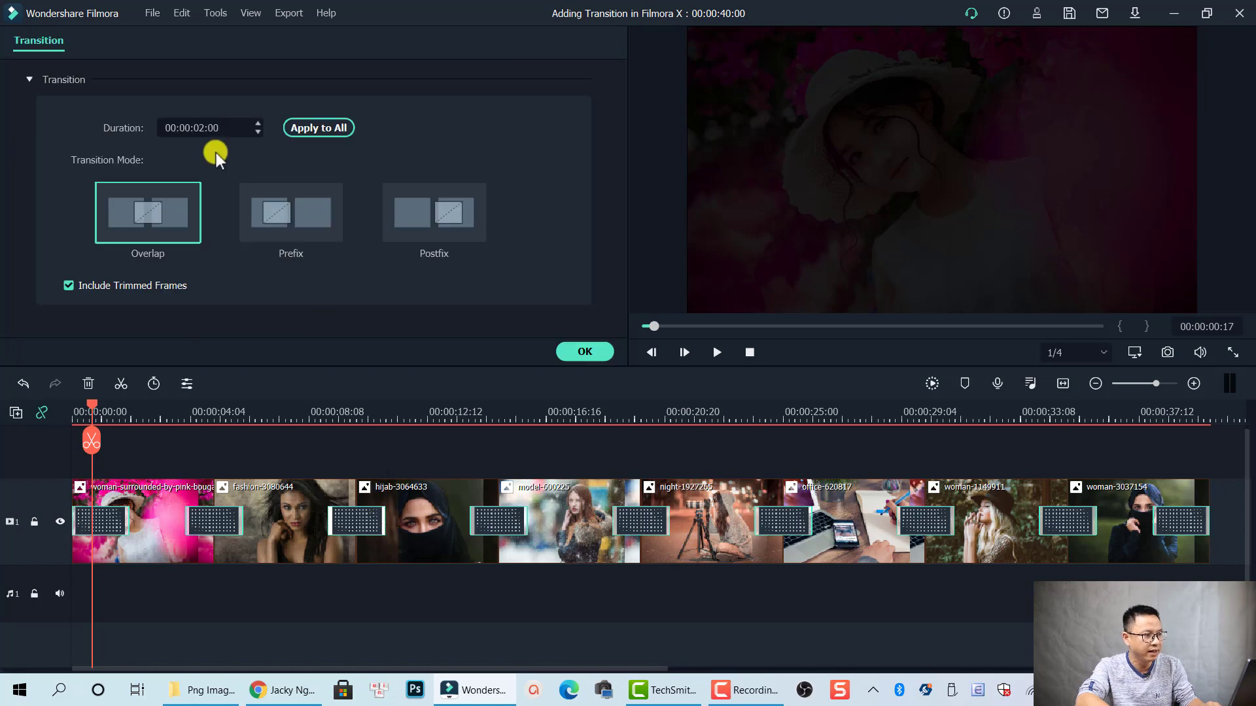
double_click(205, 127)
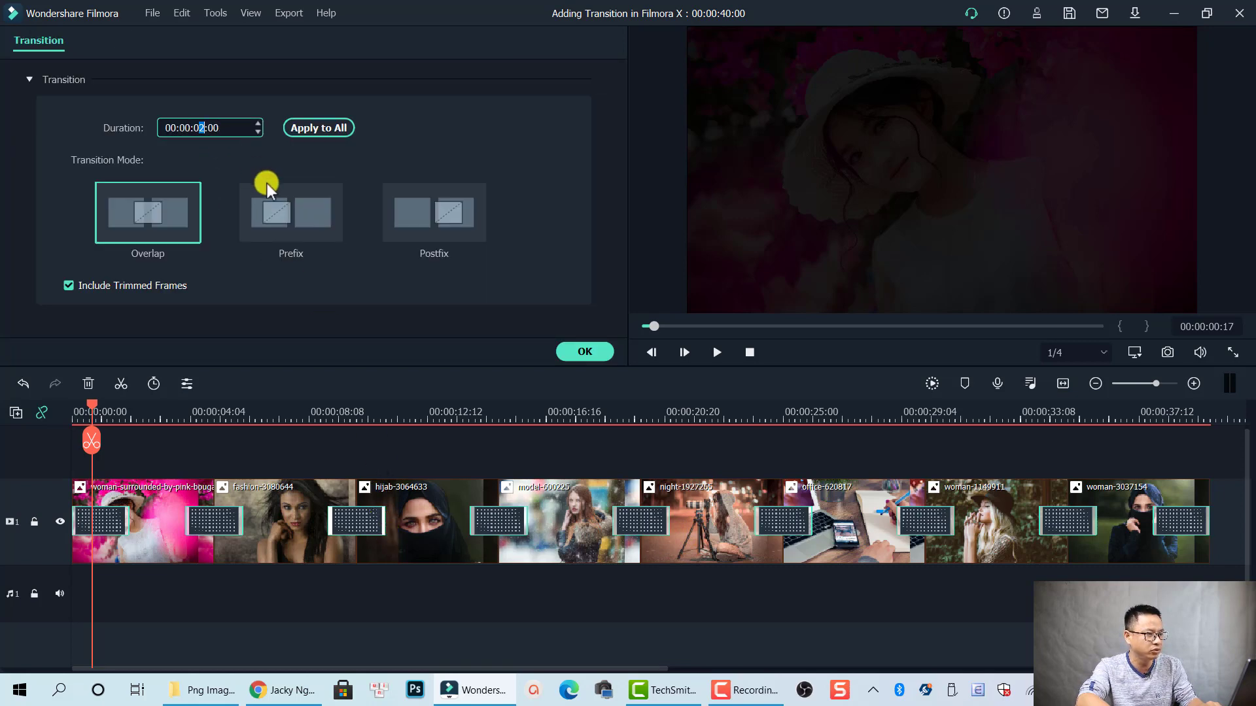
type("01")
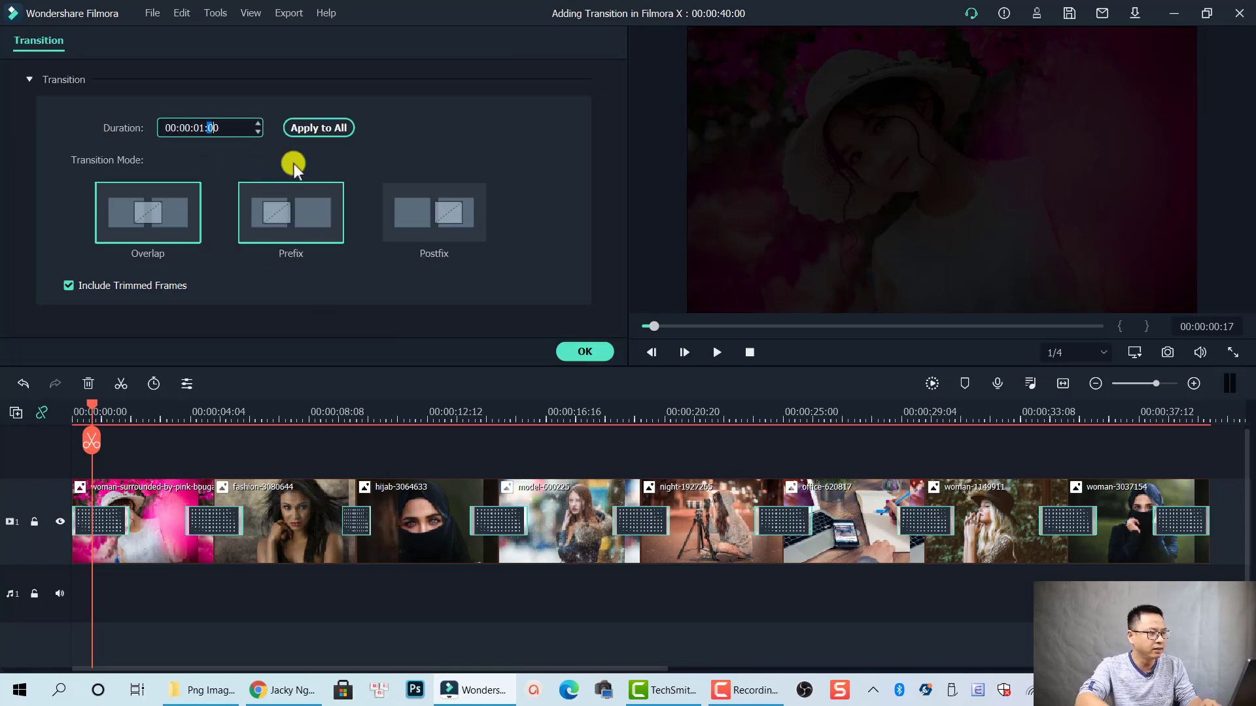
left_click(317, 126)
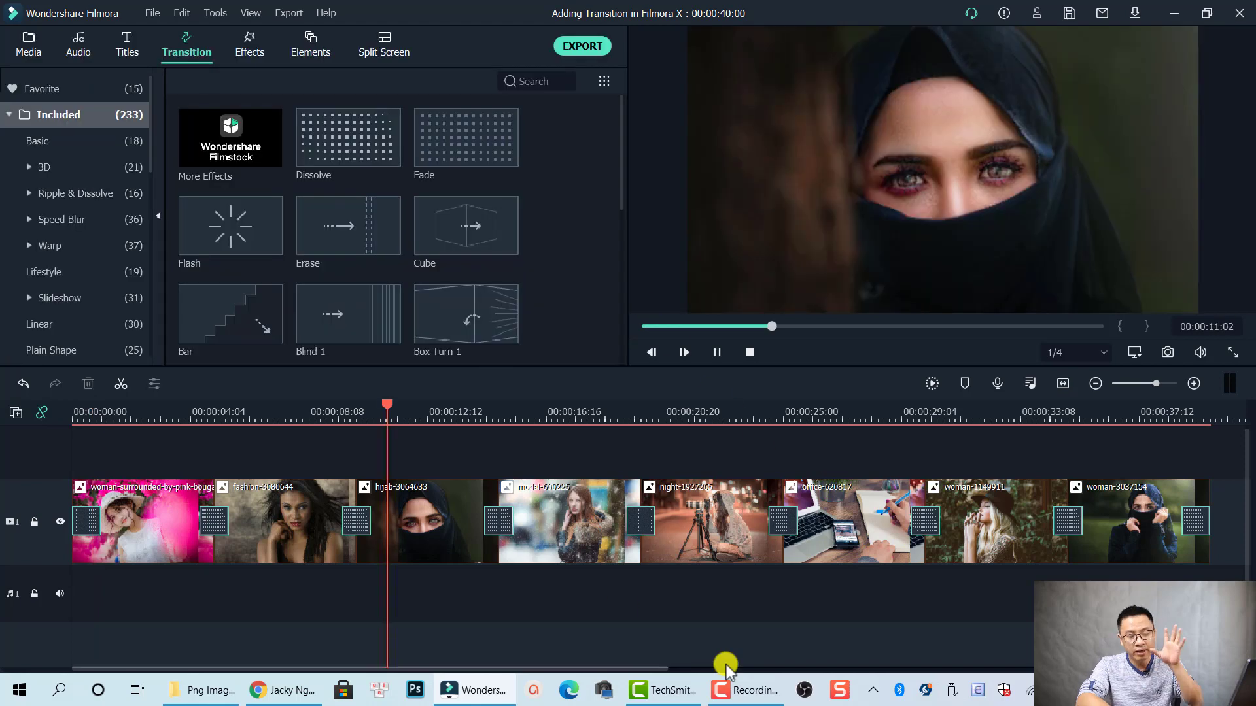
Stop playback and bring up the Editing section of Preferences.
key("space")
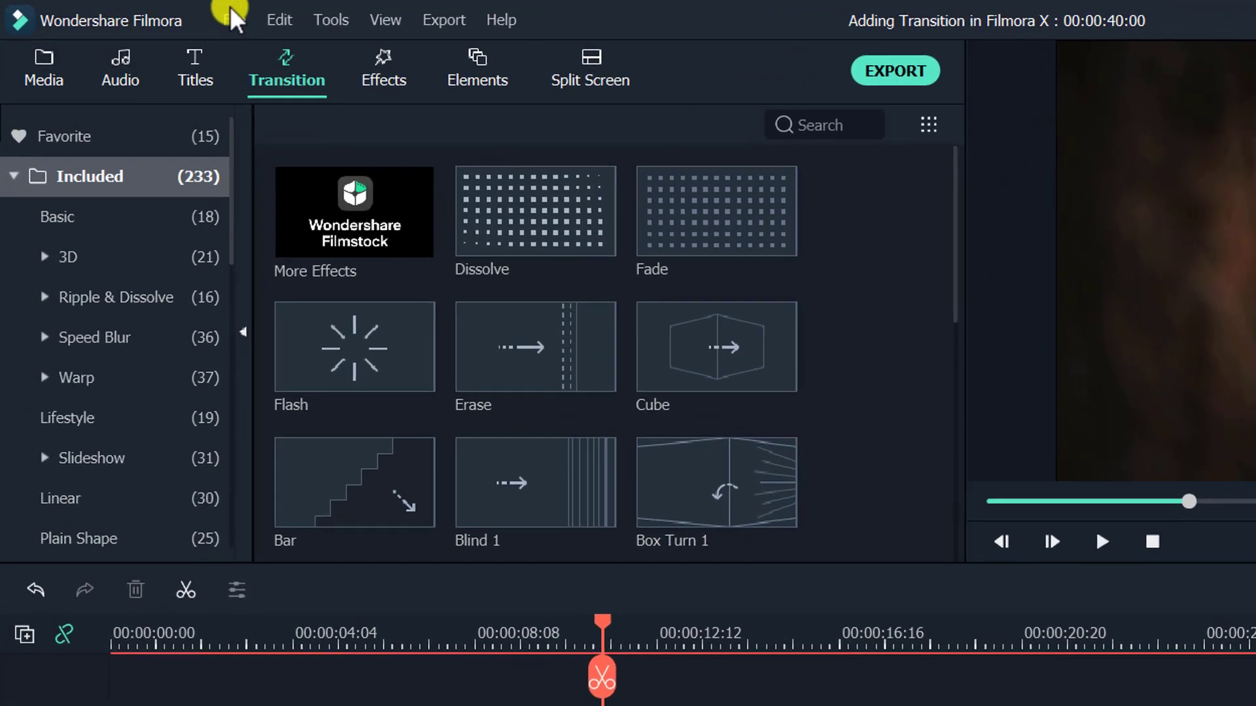
left_click(227, 16)
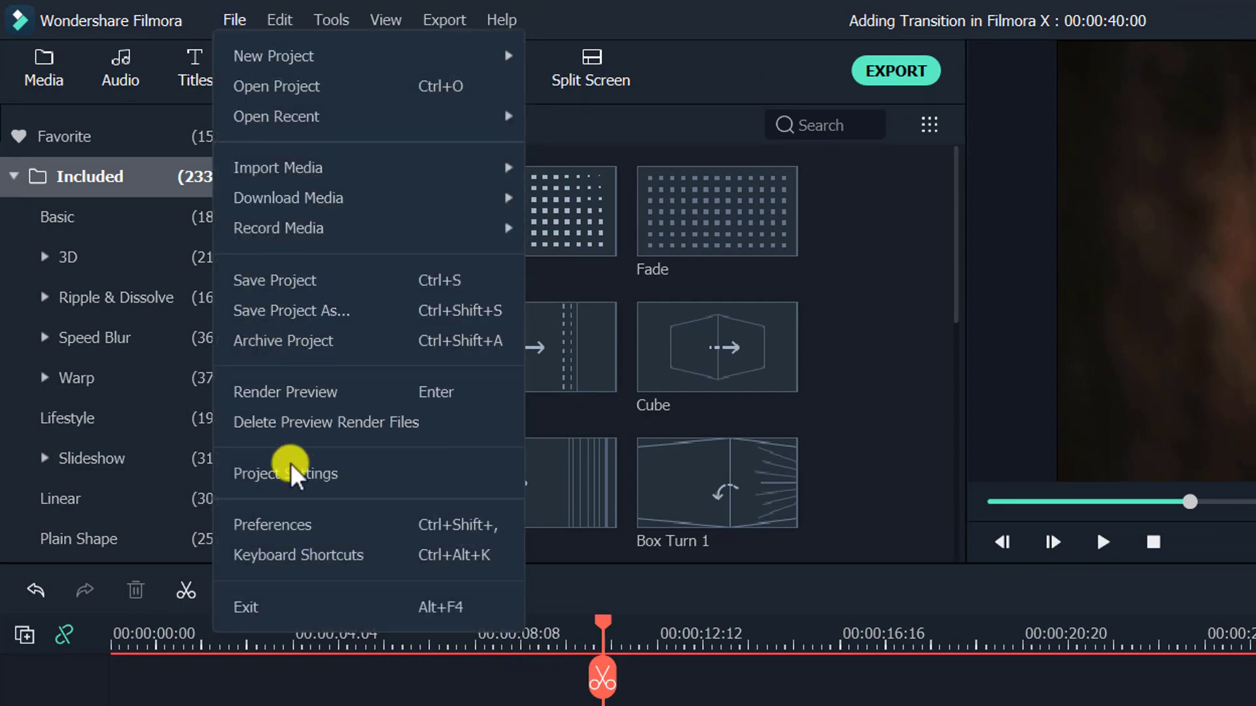
left_click(283, 522)
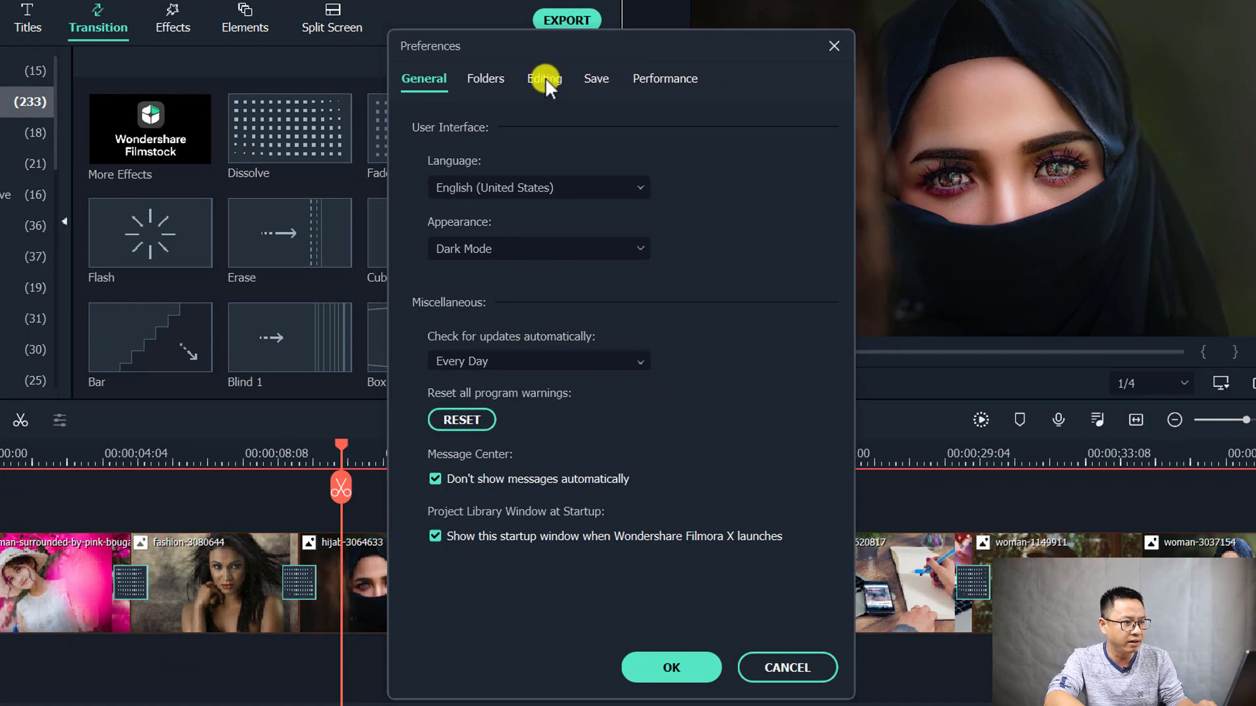
left_click(545, 78)
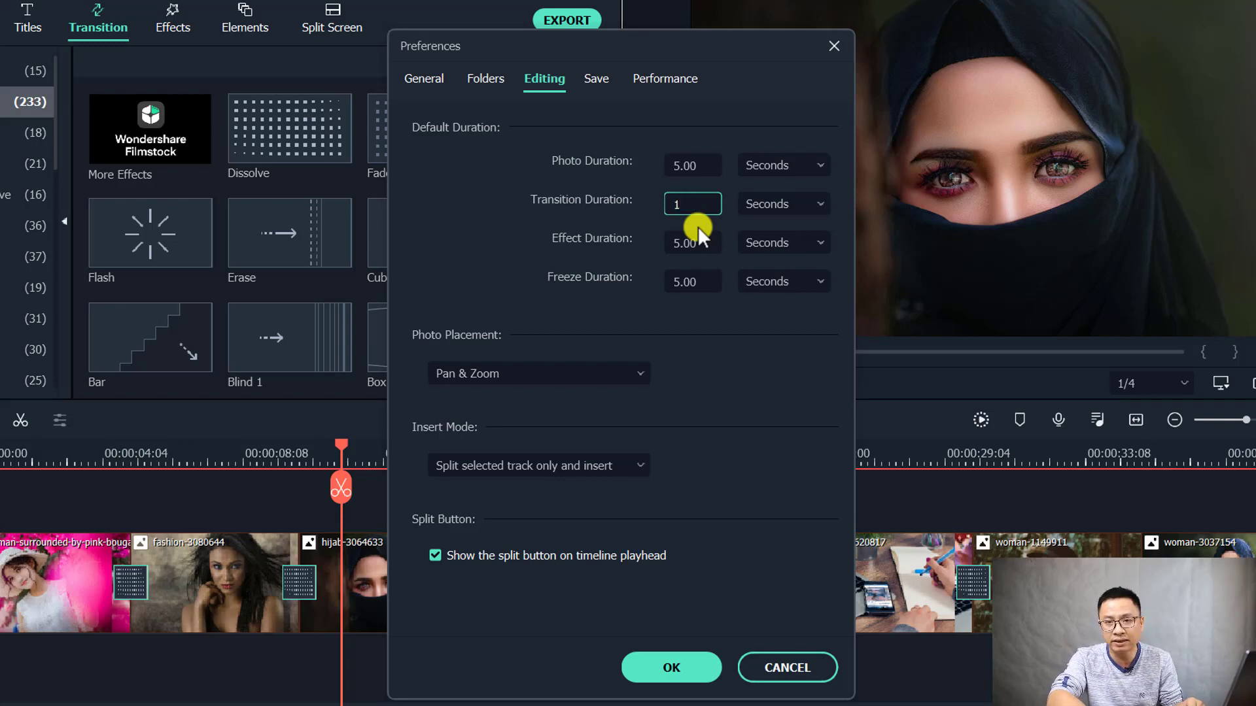
Set the default transition duration to 1.00 seconds and save the preferences.
left_click(804, 205)
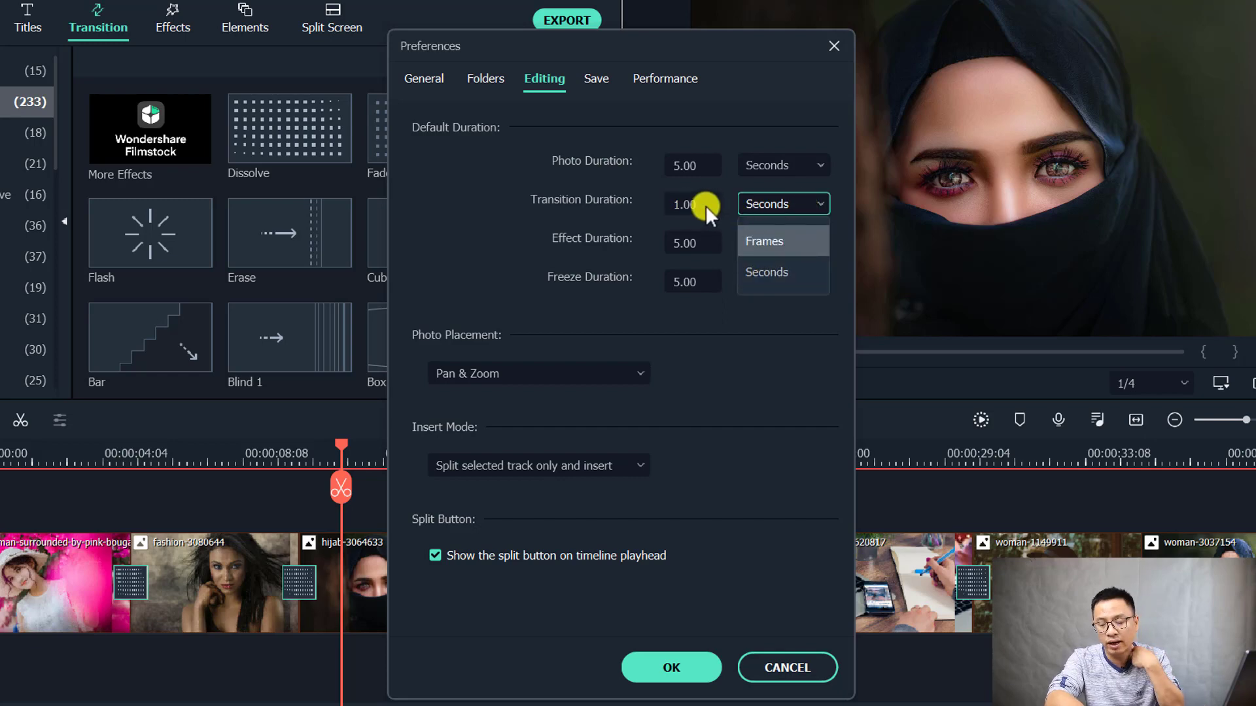
left_click(615, 39)
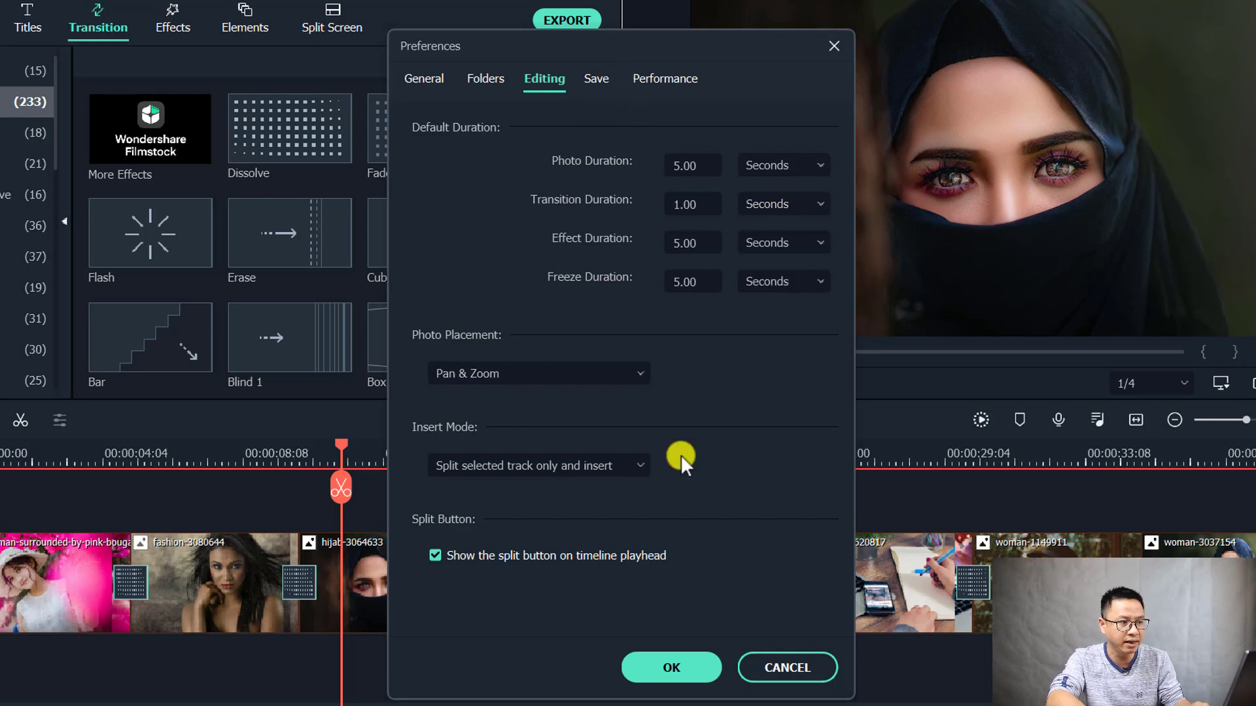
left_click(674, 668)
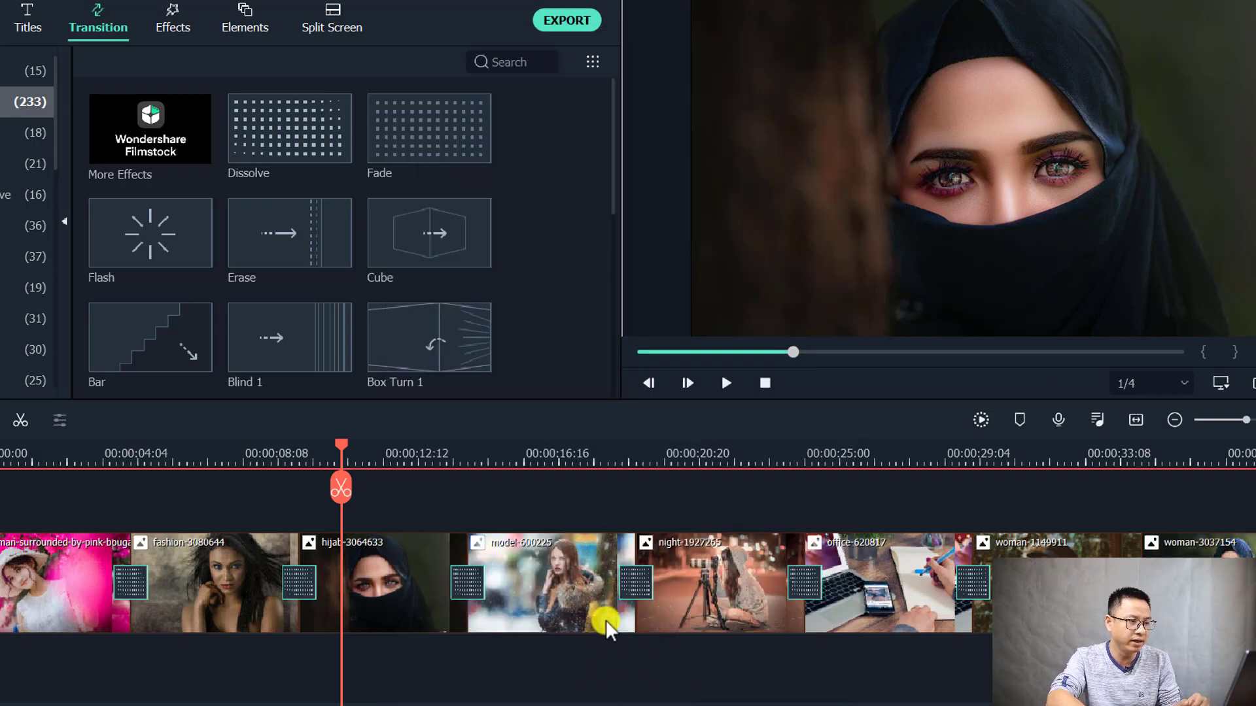
Switch to the Chrome window with the Filmora Master Class lesson.
mouse_move(407, 240)
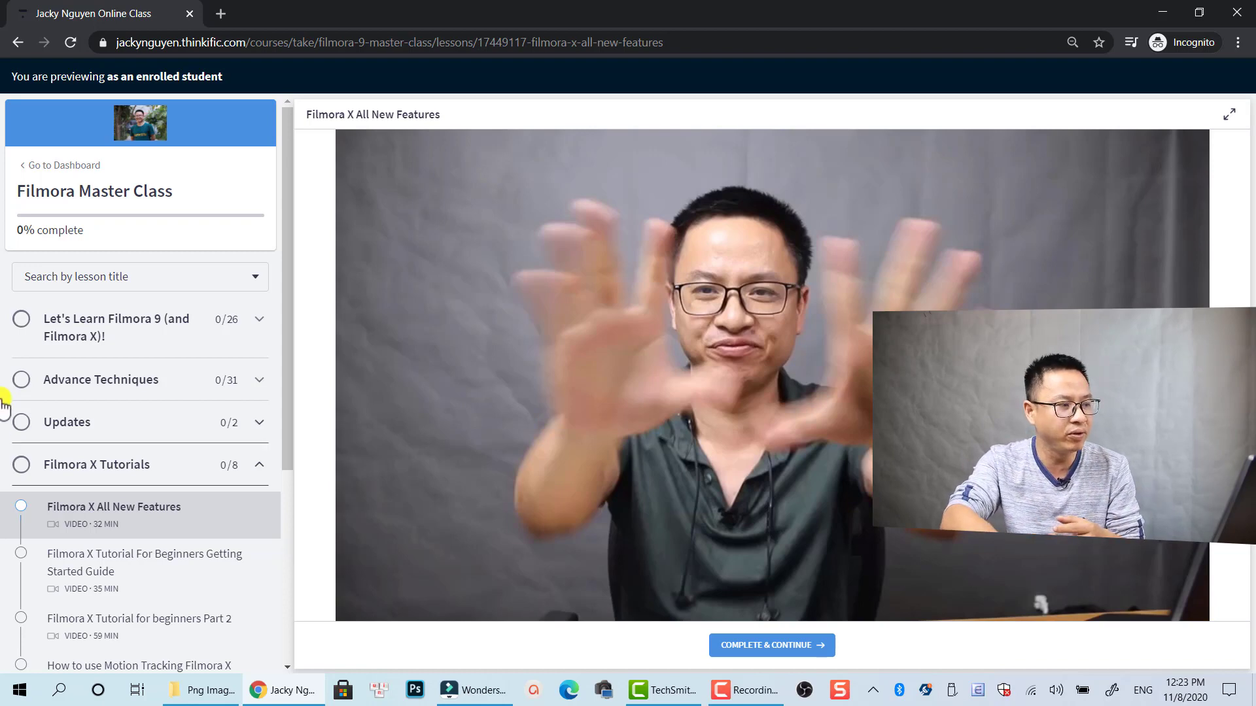
scroll(208, 432, "down", 5)
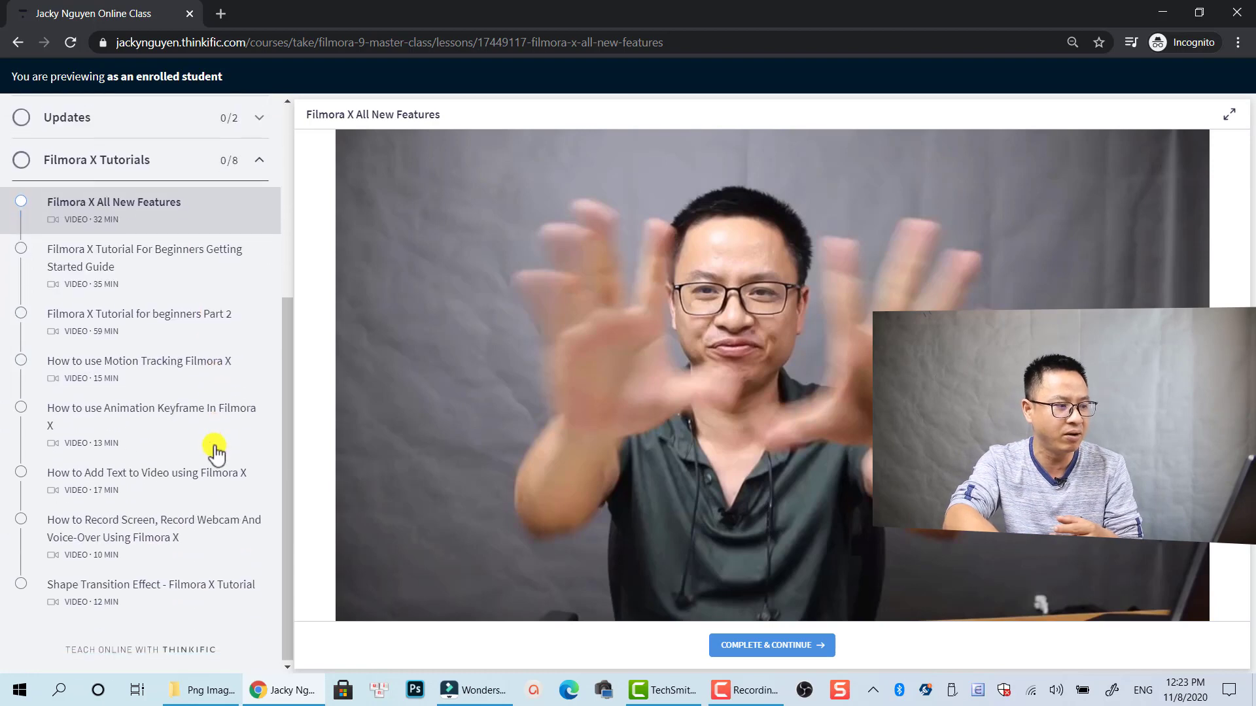
scroll(214, 451, "up", 5)
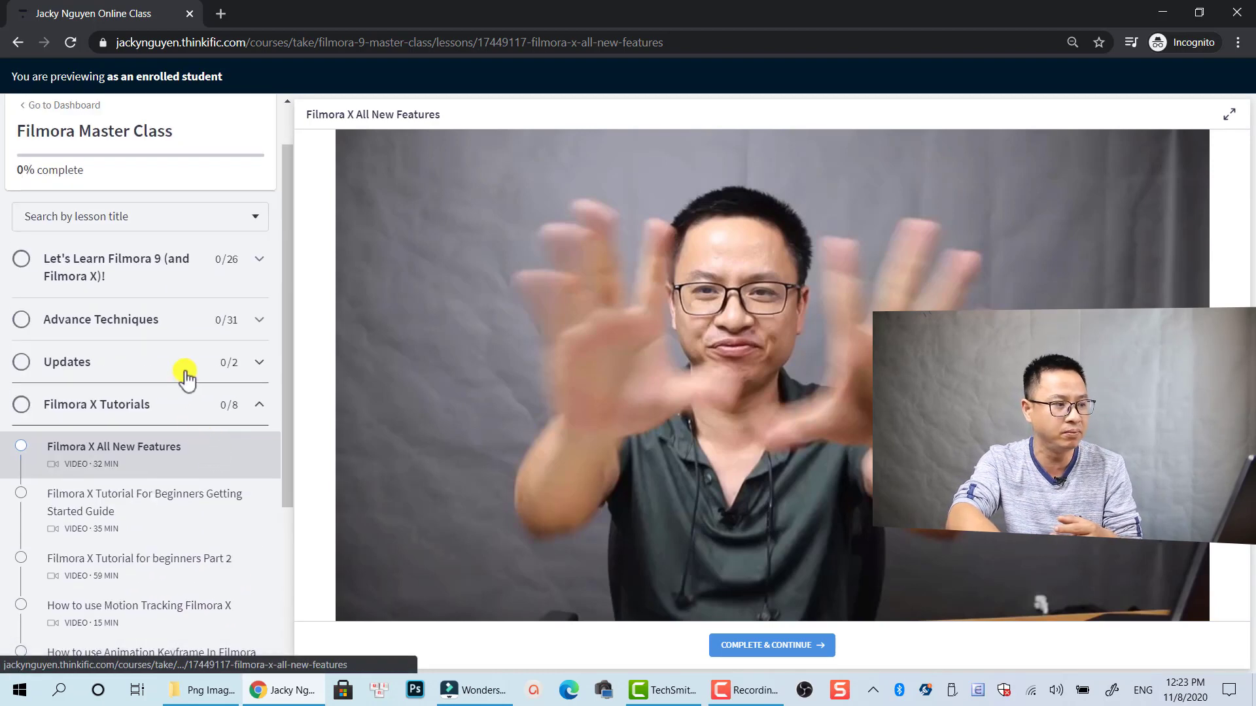